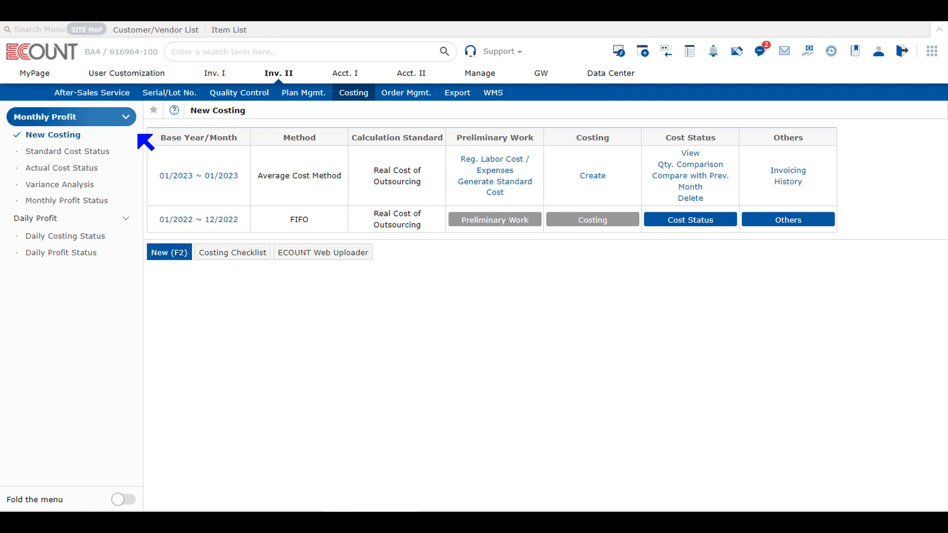
- Open Inv. I in a separate browser tab and update the inventory balance from 02/2023 to 02/2023
mouse_move(137, 138)
right_click(225, 77)
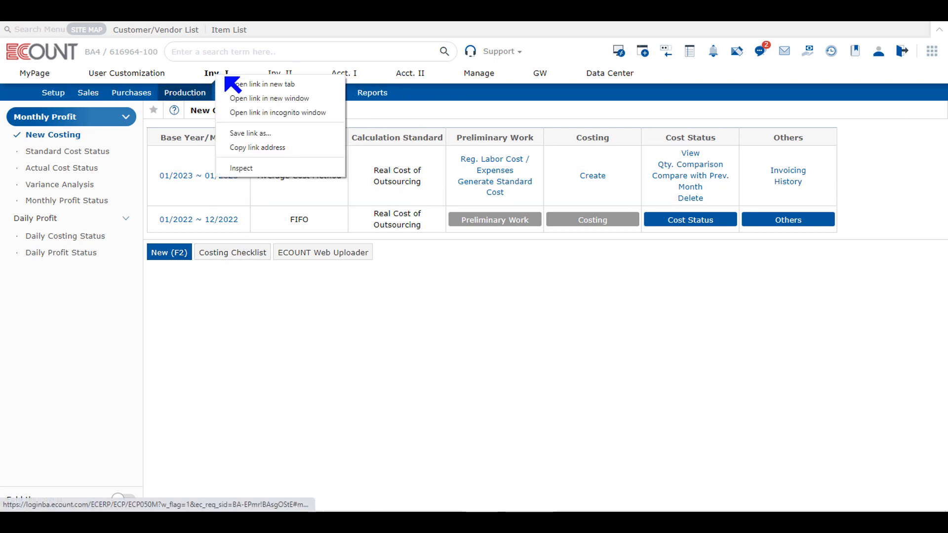
click(240, 88)
click(592, 10)
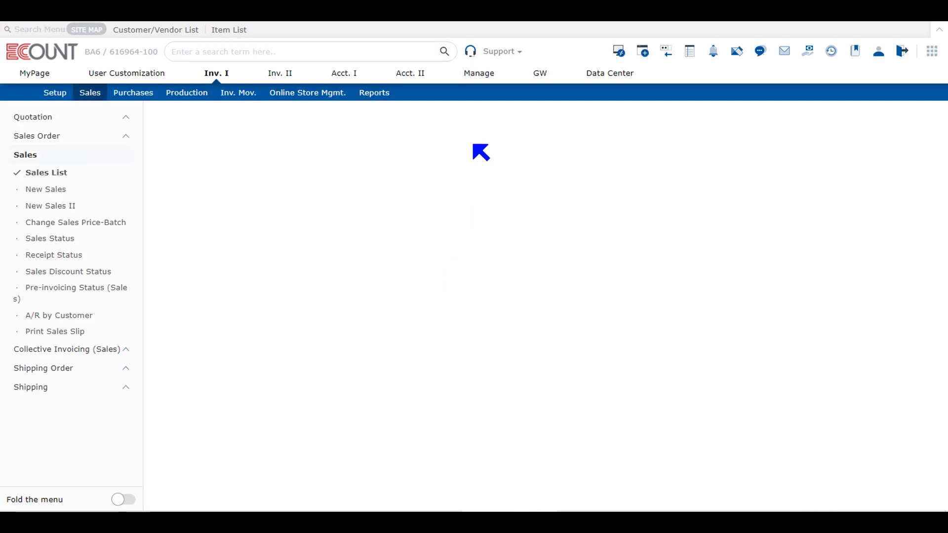
click(381, 93)
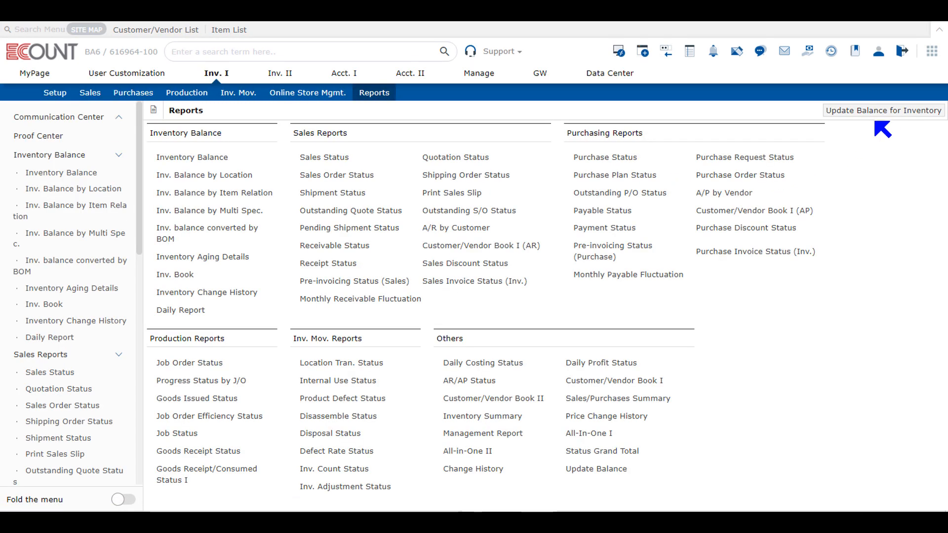
click(875, 110)
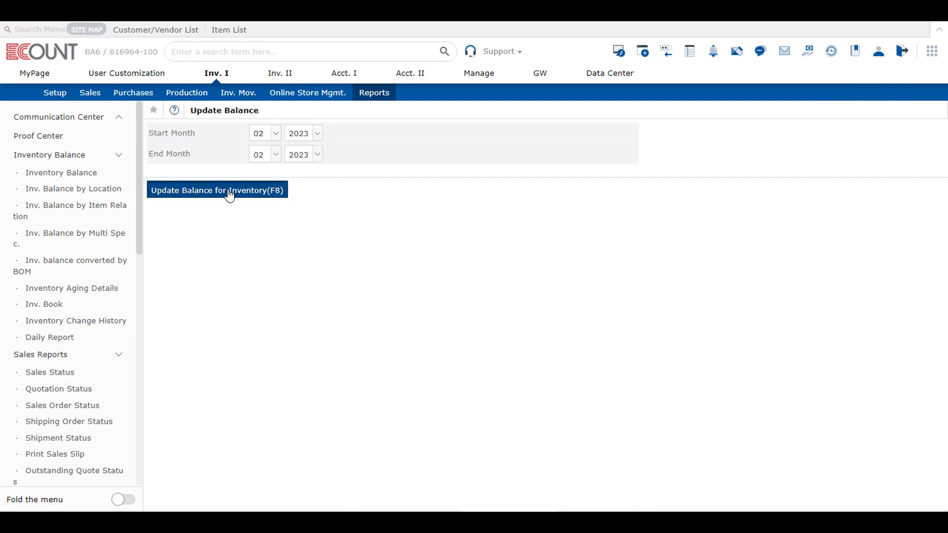
click(230, 192)
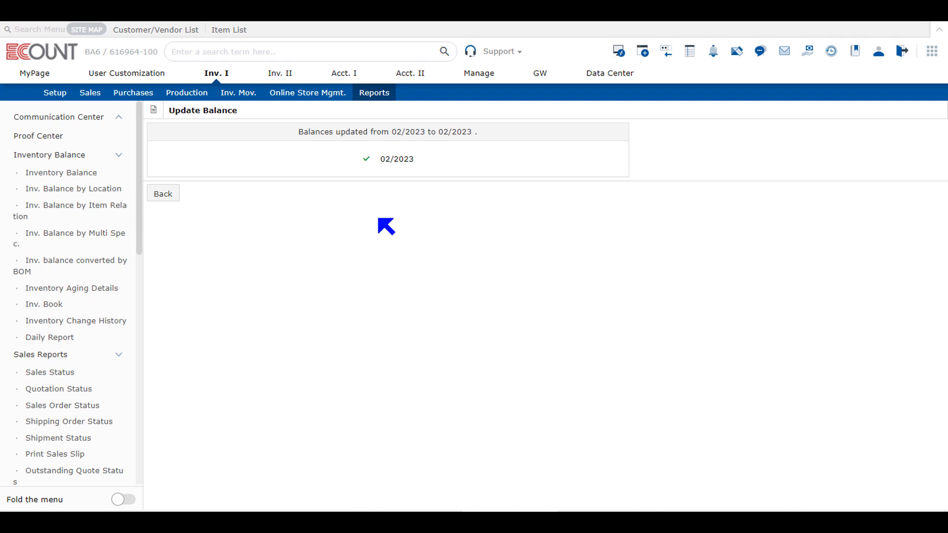
- Run the Inventory Balance report as of 01/31/2023 and check the item balances for negative quantities
click(495, 9)
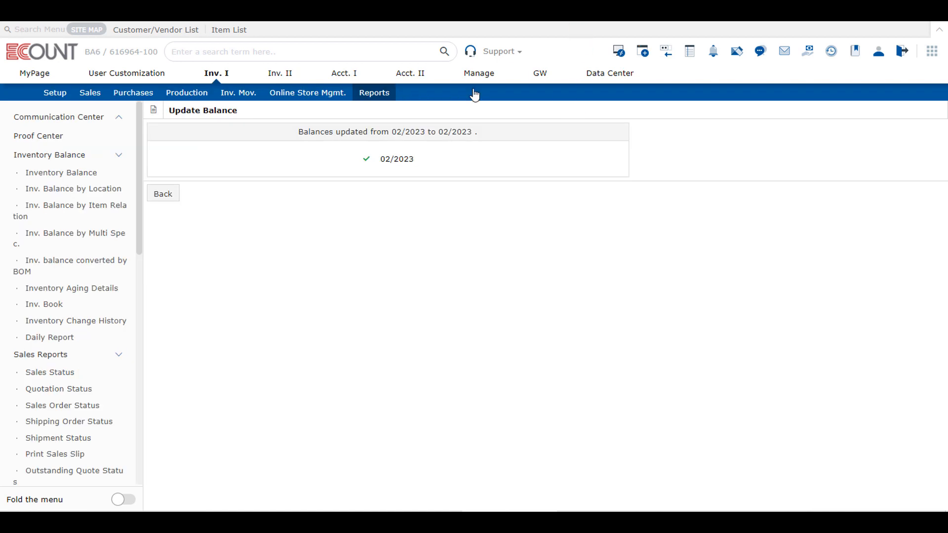
click(387, 95)
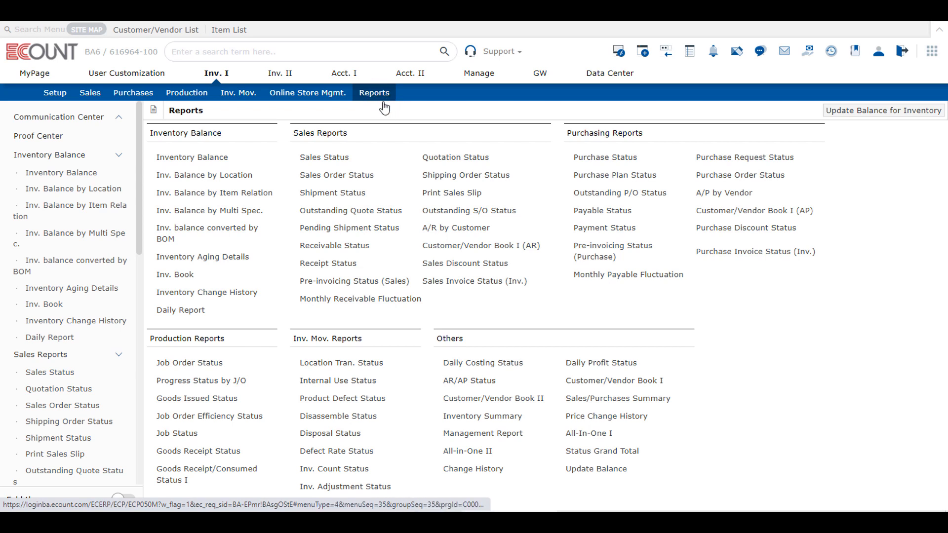
click(226, 157)
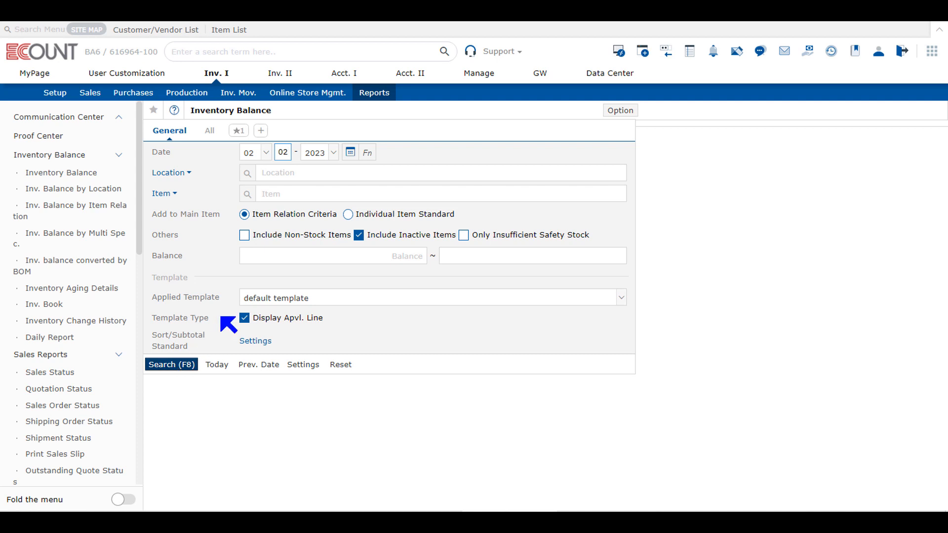
click(349, 154)
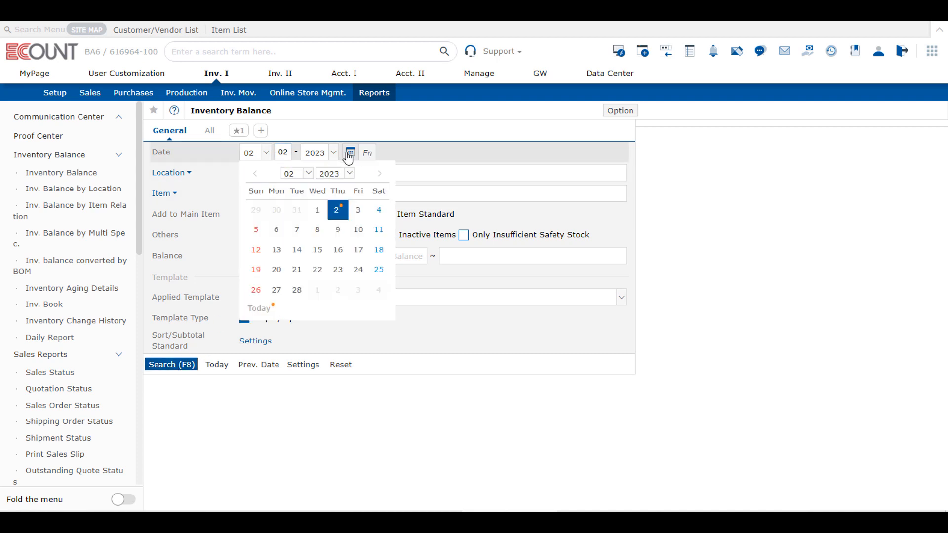
click(296, 210)
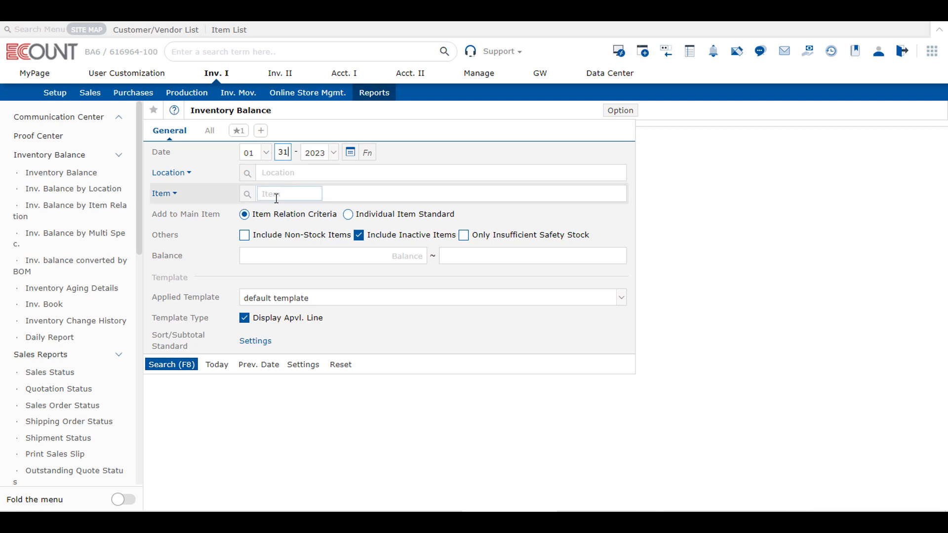
click(185, 369)
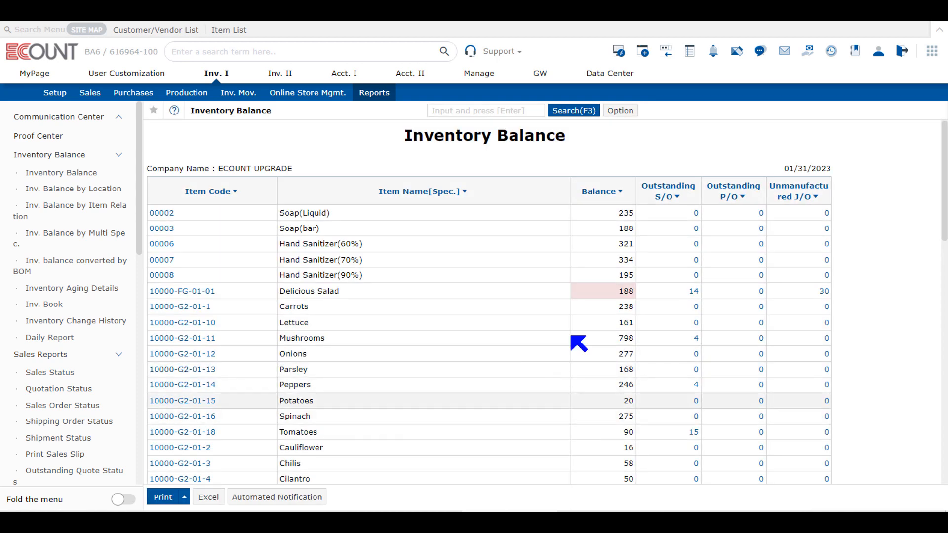
scroll(597, 375, down, 1)
scroll(597, 378, down, 14)
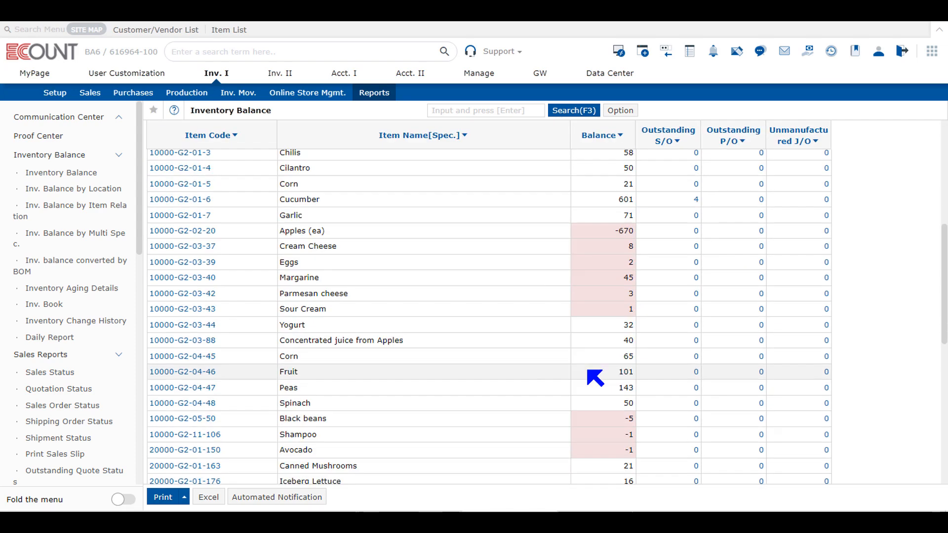
scroll(567, 349, up, 7)
scroll(567, 349, up, 8)
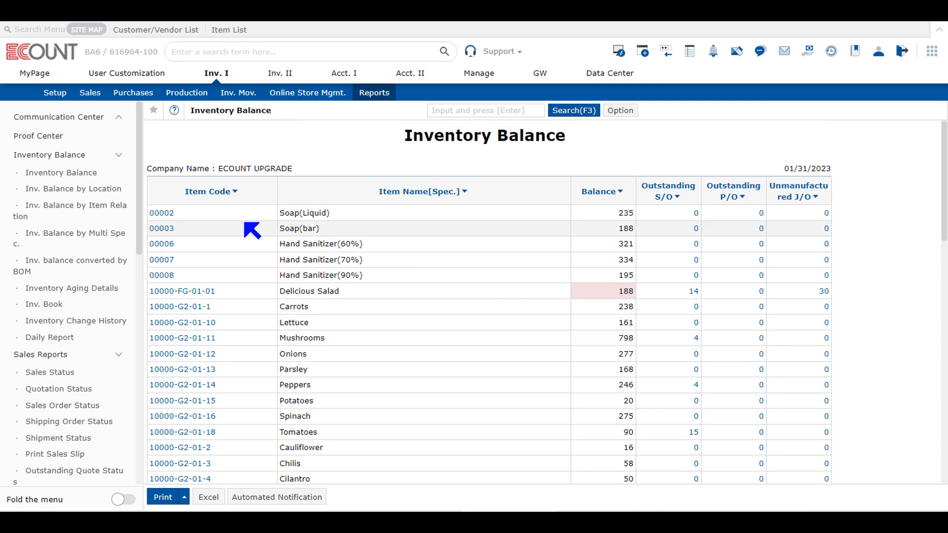
- Examine the inventory book of Delicious Salad (10000-FG-01-01) down to its totals, and close it
click(182, 292)
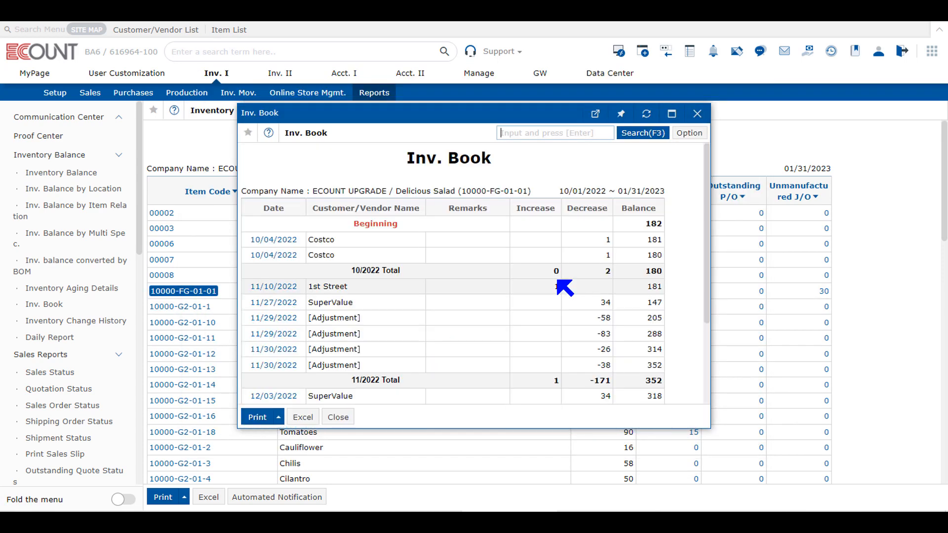
scroll(419, 328, down, 3)
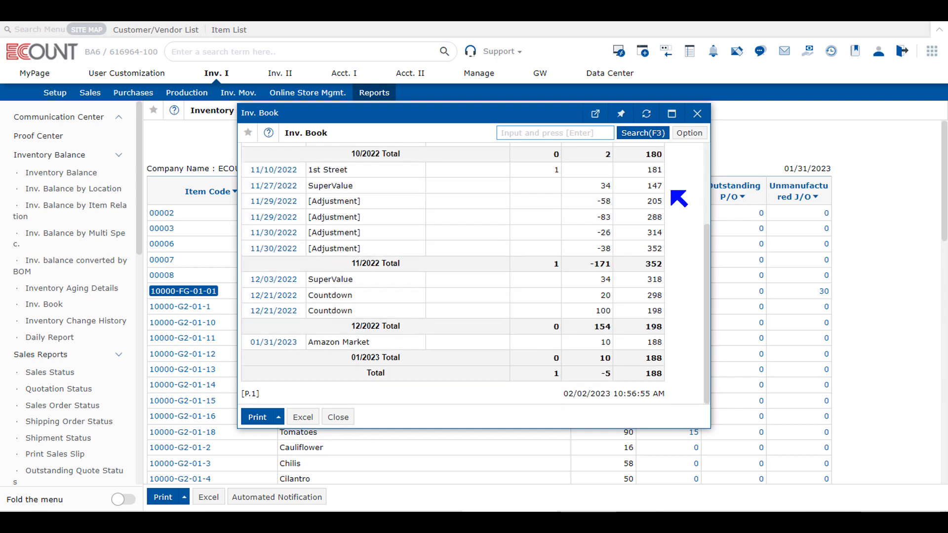
click(697, 114)
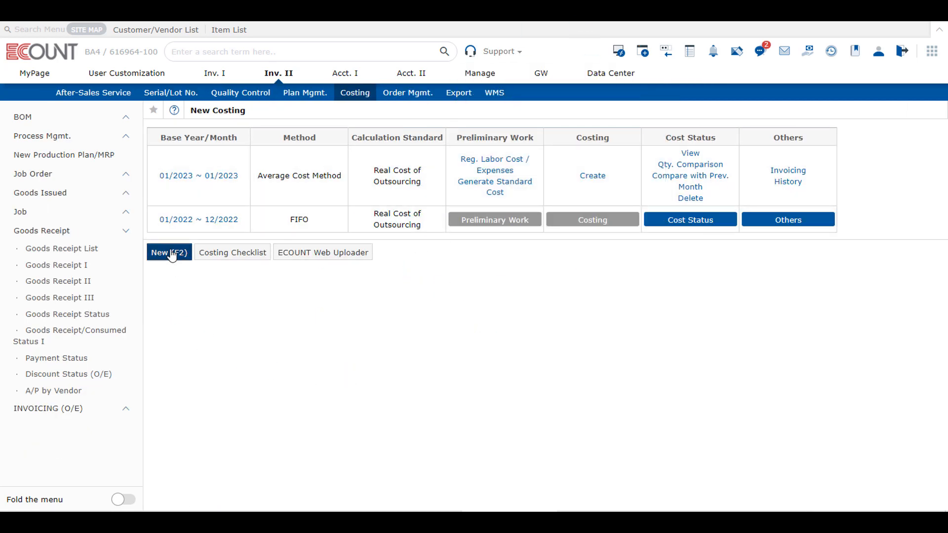
click(170, 253)
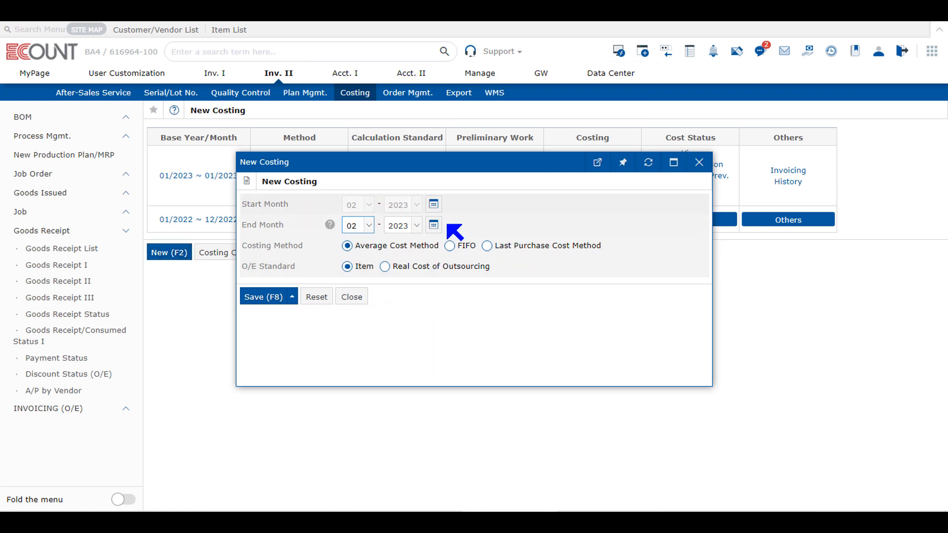
click(433, 225)
click(288, 237)
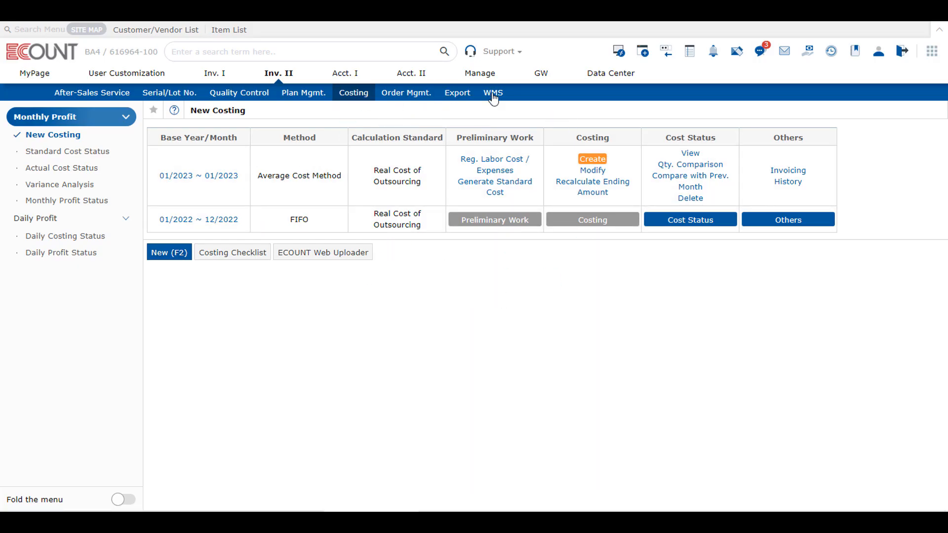
- Start a new costing with end month 02/2023 and choose the Last Purchase Cost Method
click(187, 260)
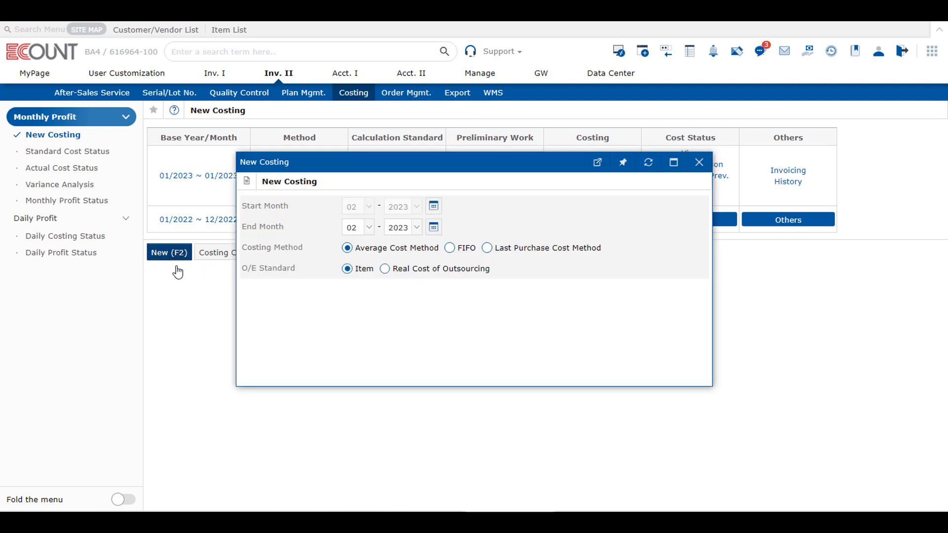
drag(339, 169, 399, 176)
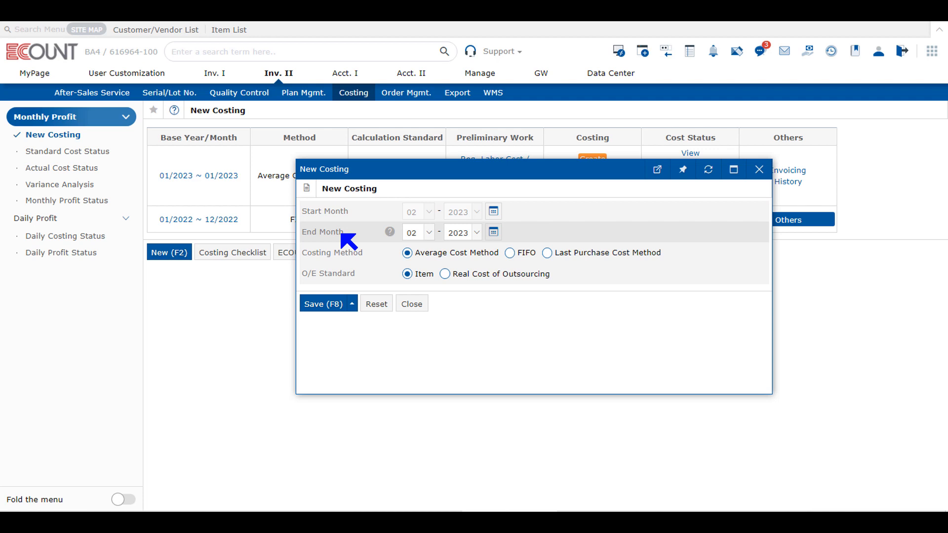
click(493, 231)
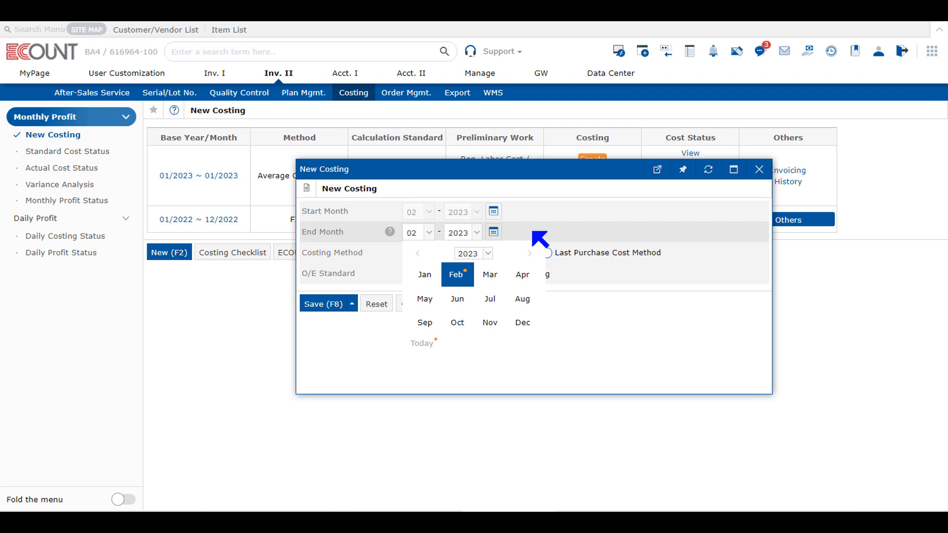
click(537, 231)
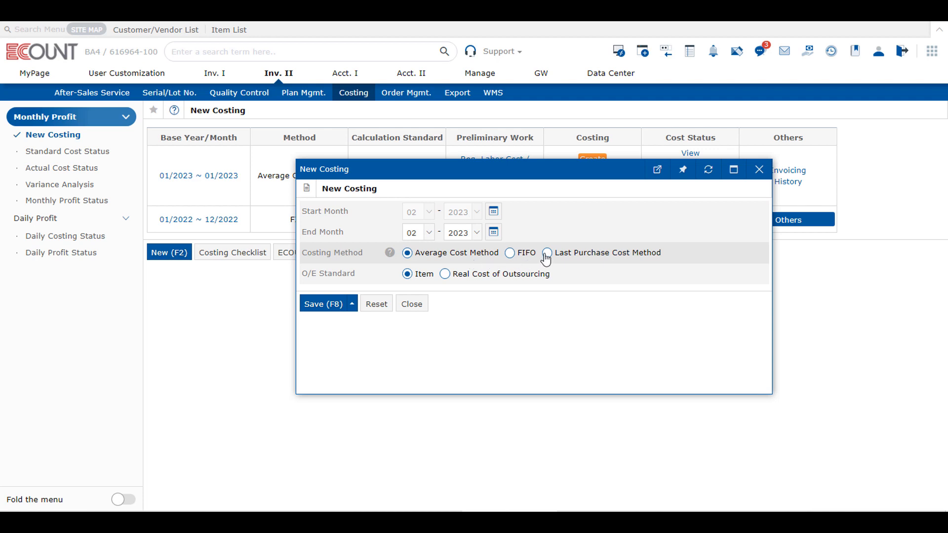
click(525, 256)
click(560, 257)
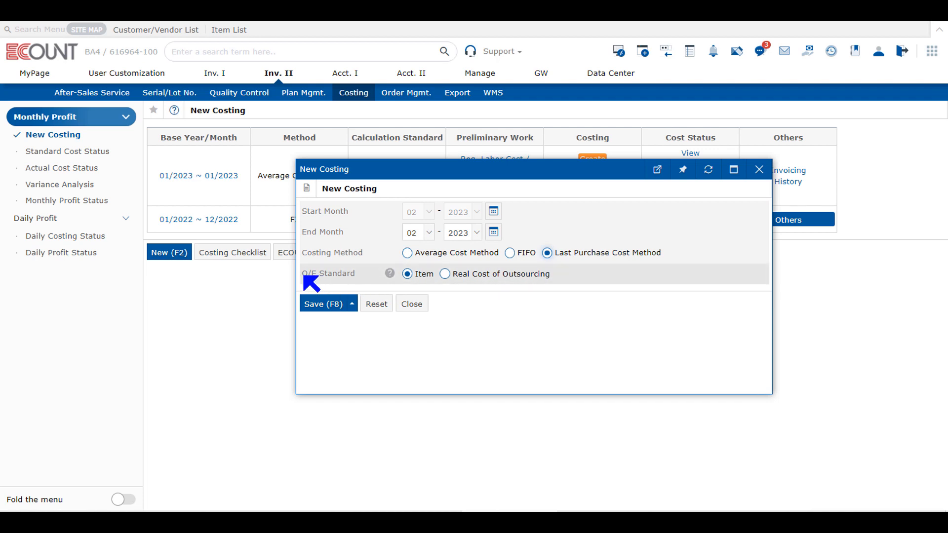
- Try Real Cost of Outsourcing as the new costing's O/E Standard and return it to Item
drag(301, 275, 360, 274)
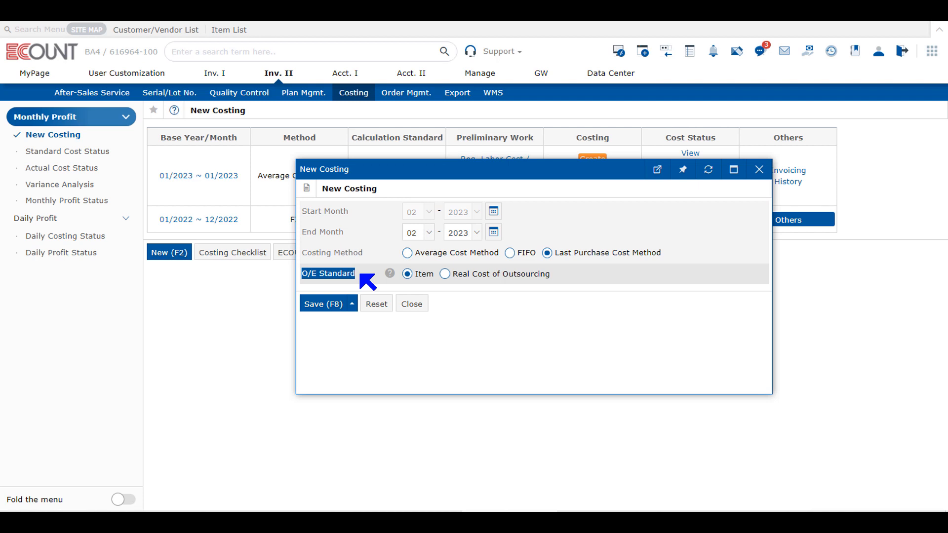
click(459, 275)
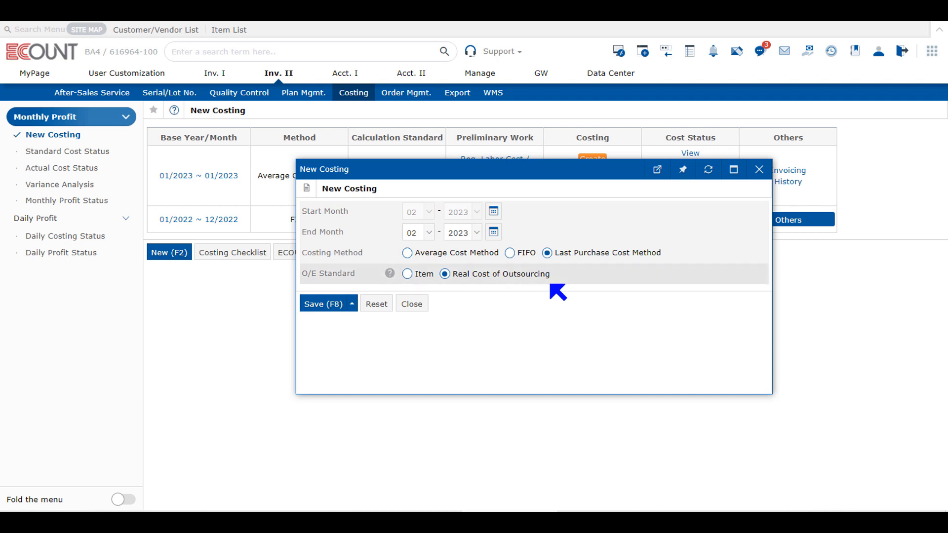
click(407, 274)
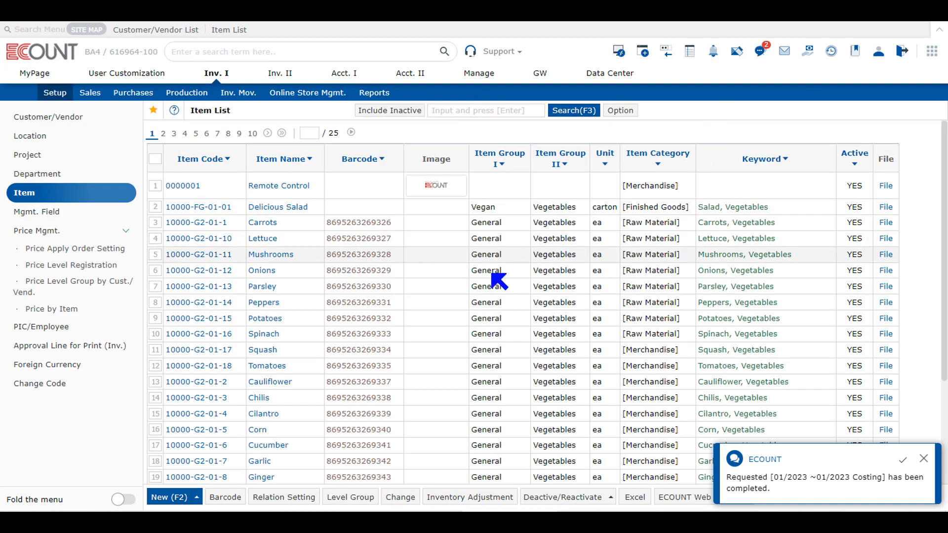
- Dismiss the costing notification and examine the O/E Price in the cost settings of item 10000-FG-01-01, Delicious Salad
click(901, 459)
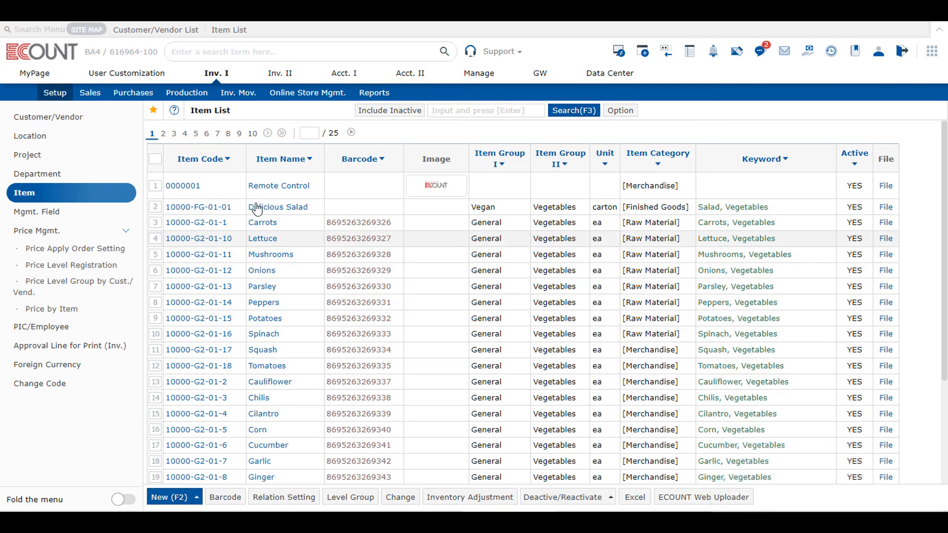
click(194, 213)
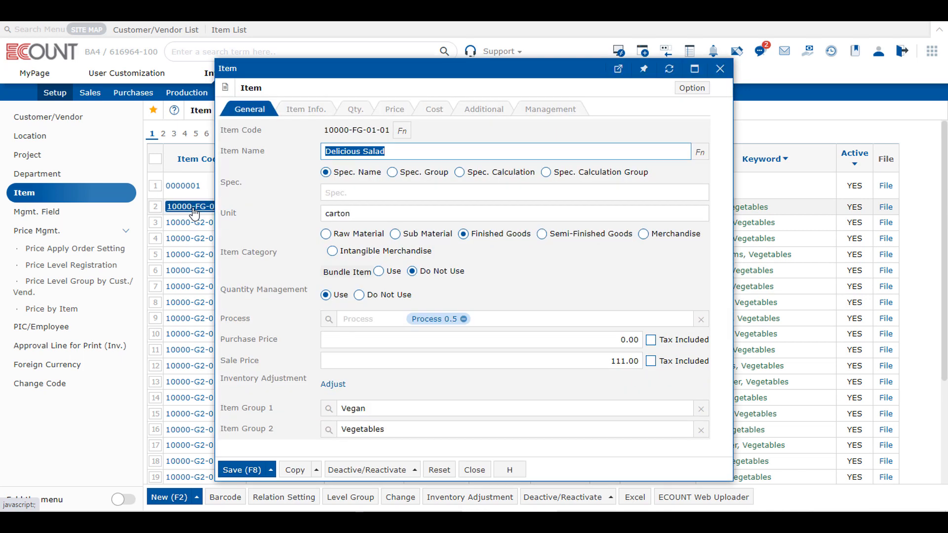
click(434, 109)
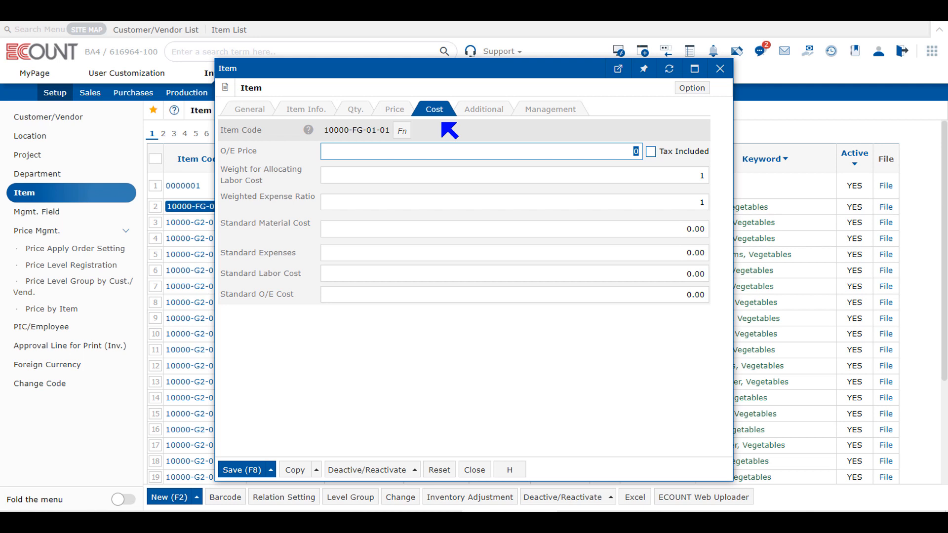
drag(220, 151, 277, 152)
click(589, 155)
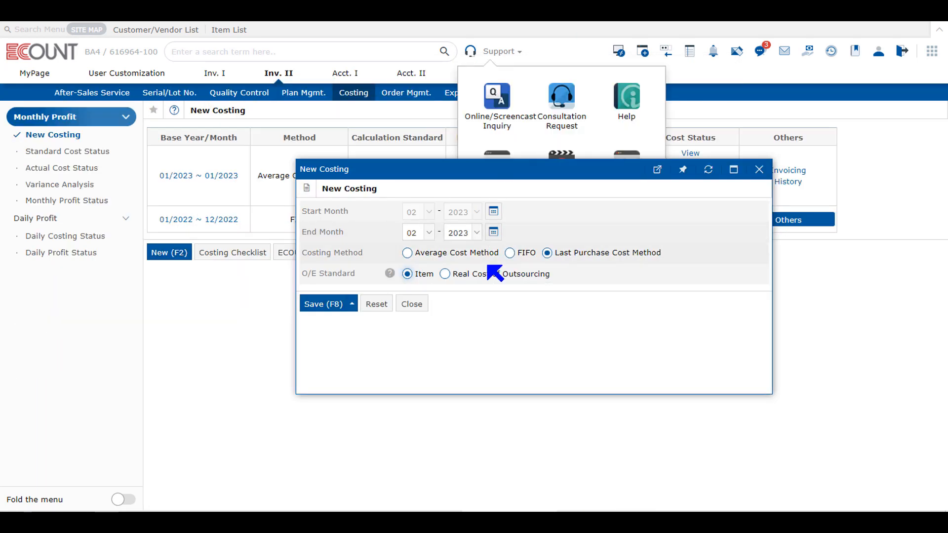
- Set the new costing's O/E Standard to Real Cost of Outsourcing
click(494, 274)
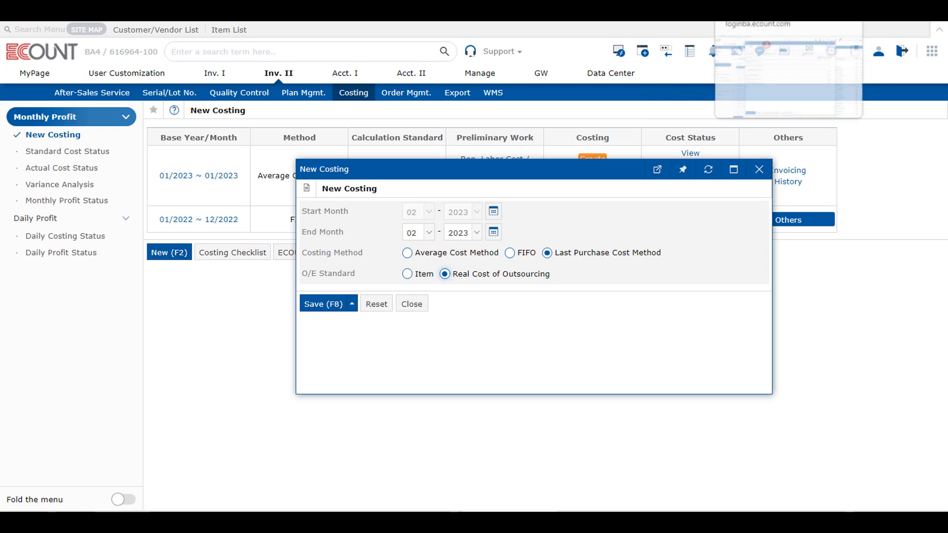
- Close the item record and examine the Price and Pretax Amount columns of the Goods Receipt II entry form
click(745, 11)
click(720, 68)
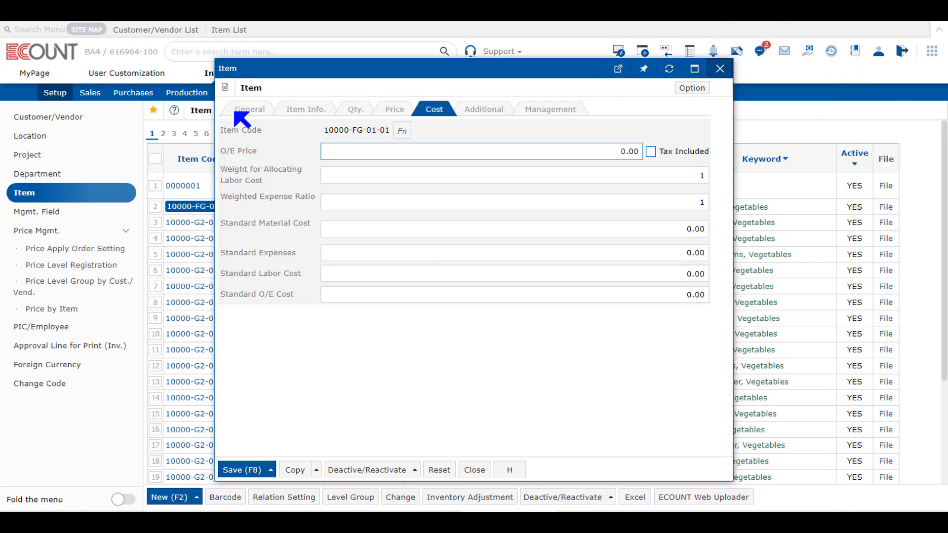
click(183, 98)
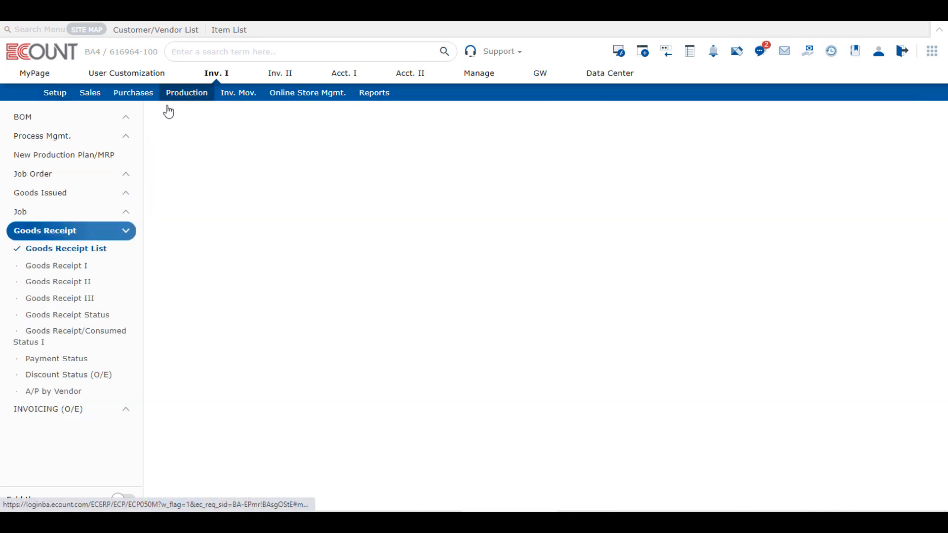
click(79, 284)
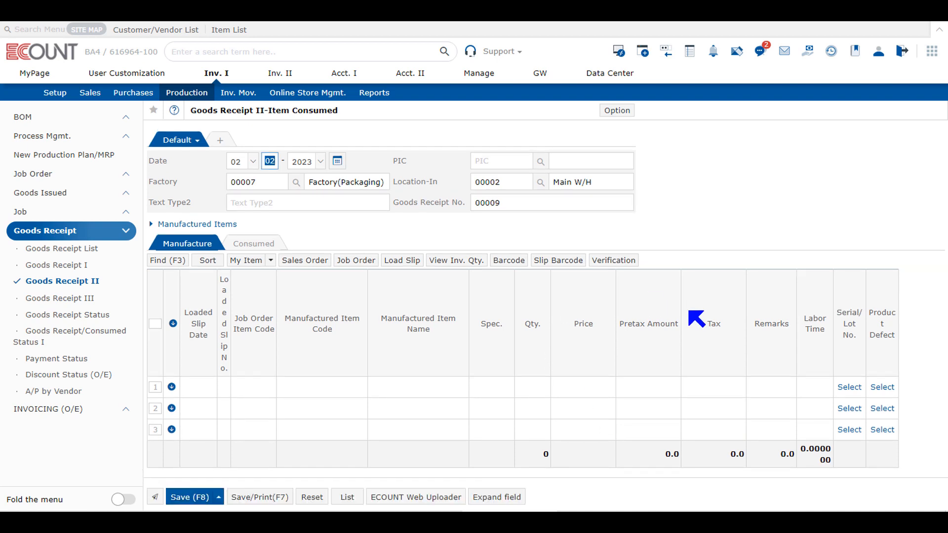
drag(572, 322, 688, 328)
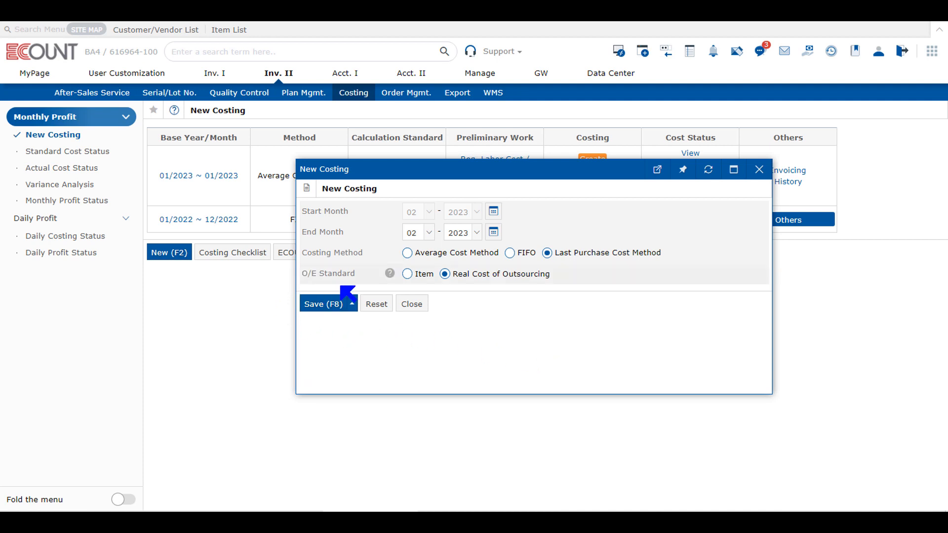
- Save the 02/2023 costing and review all six sections of its Costing Checklist before closing it
click(325, 308)
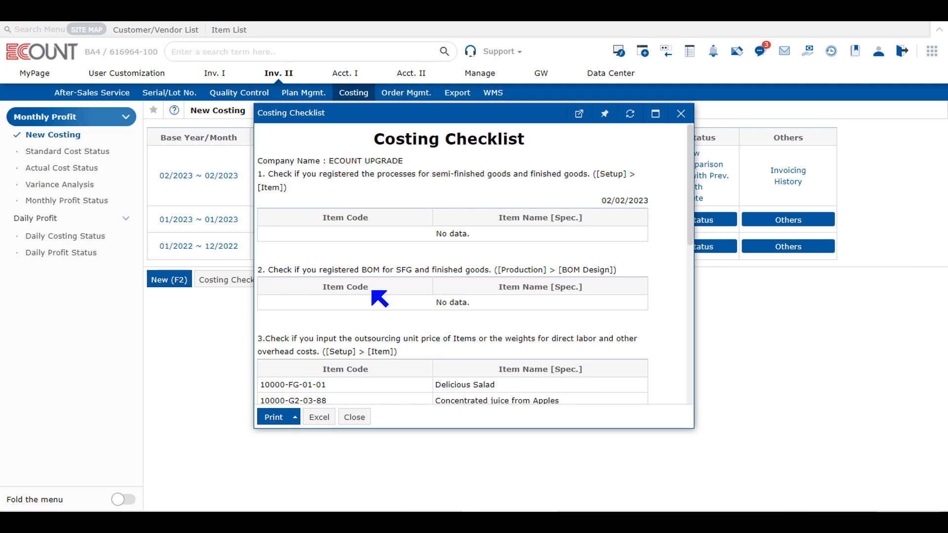
scroll(372, 292, down, 4)
scroll(380, 298, down, 4)
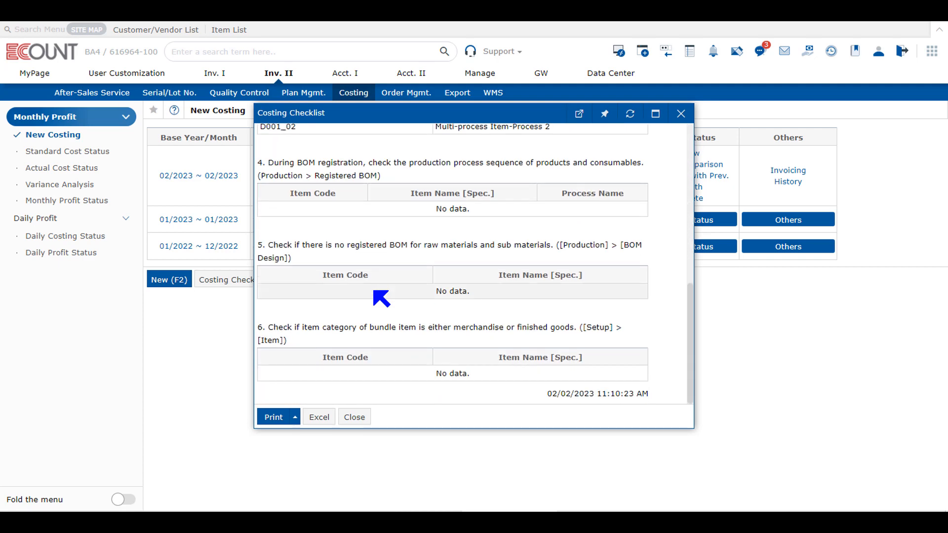
scroll(375, 292, up, 8)
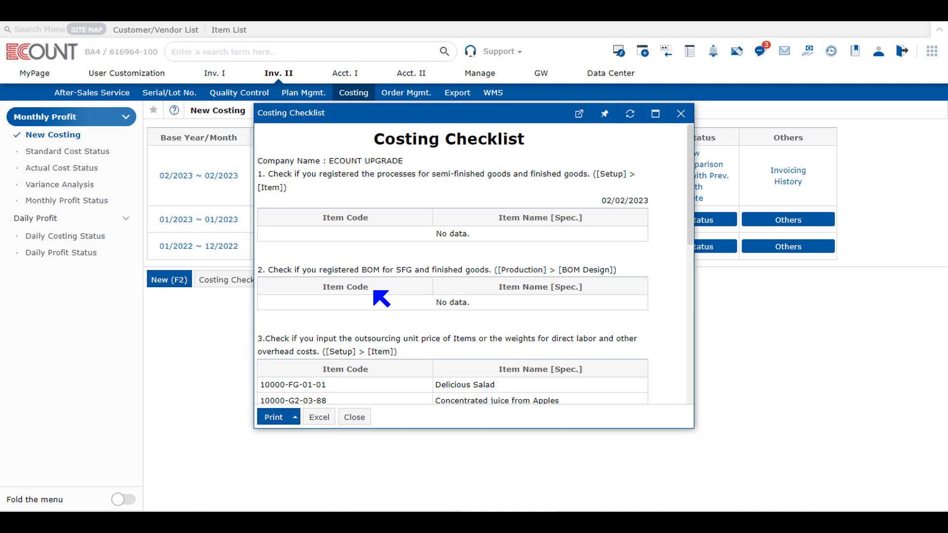
click(362, 418)
- Open the labor cost and expense registration for 02/2023 and examine the Labor Cost and Expense columns by process and location
click(506, 247)
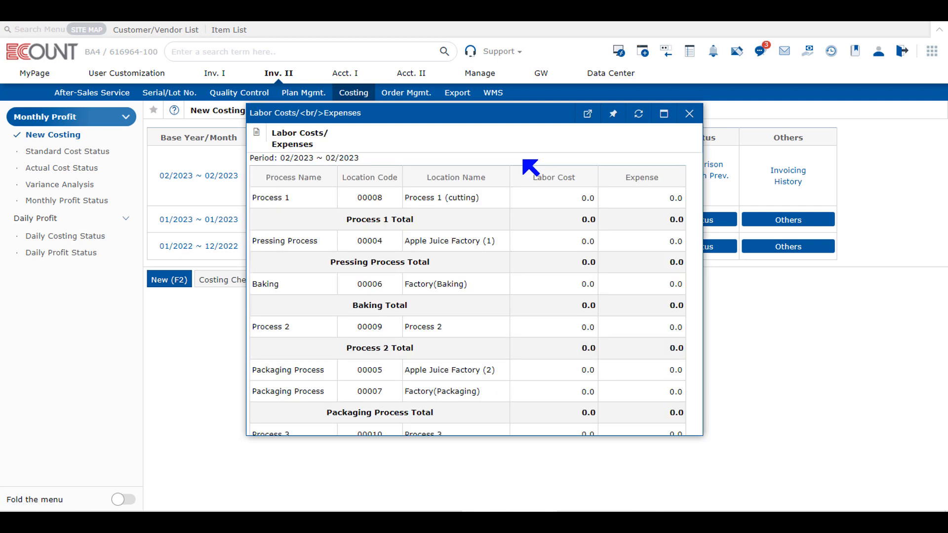
scroll(434, 295, down, 3)
scroll(430, 286, up, 3)
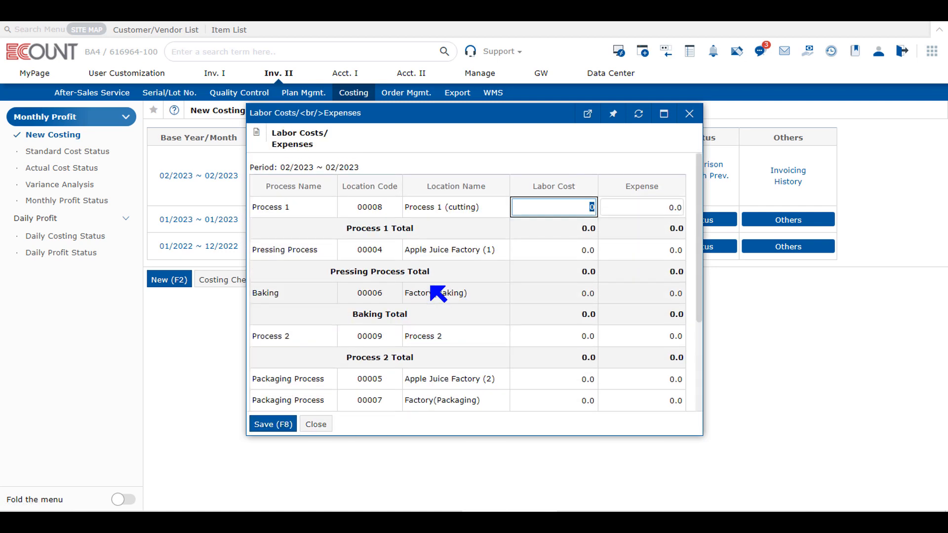
drag(532, 187, 575, 187)
click(576, 188)
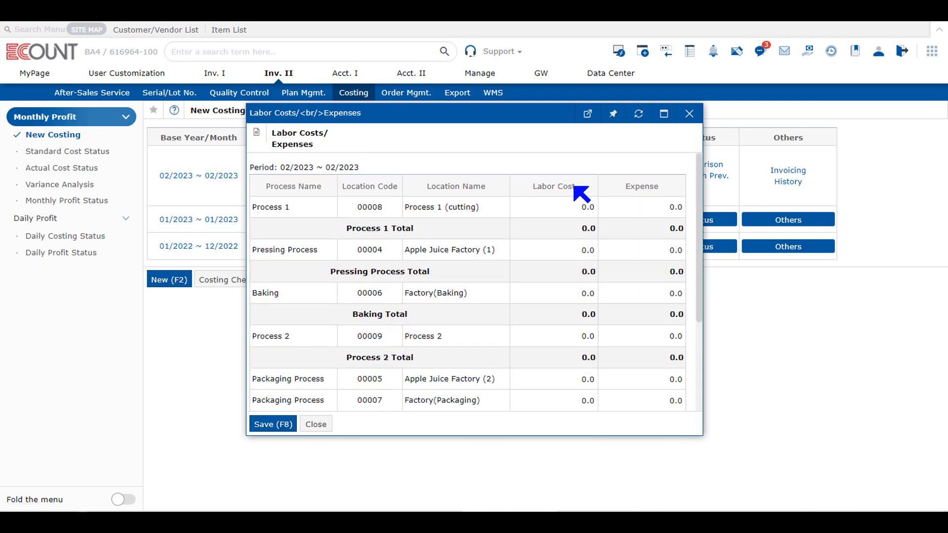
double_click(648, 187)
click(621, 193)
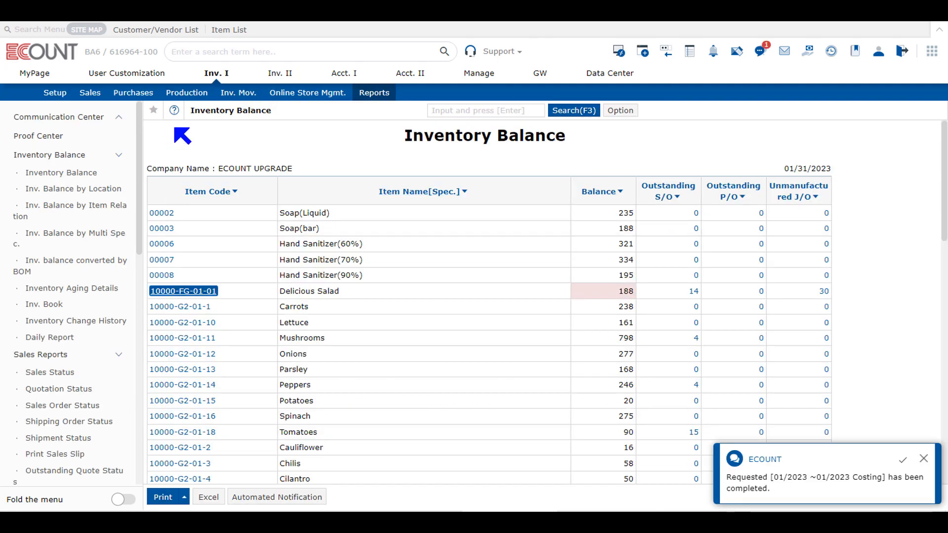
- Open the cost settings of item 10000-G2-01-1, Carrots, and examine the labor cost allocation weight and Weighted Expense Ratio
click(48, 95)
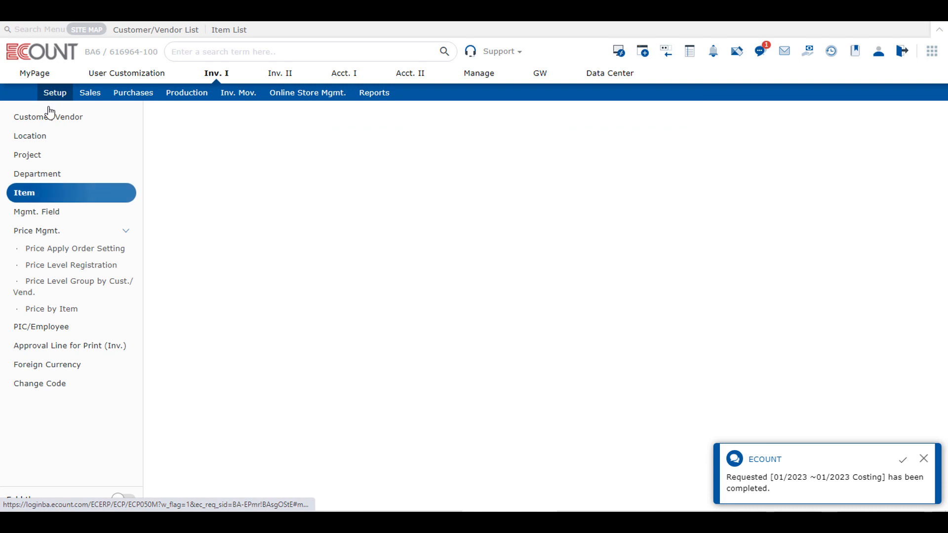
click(901, 459)
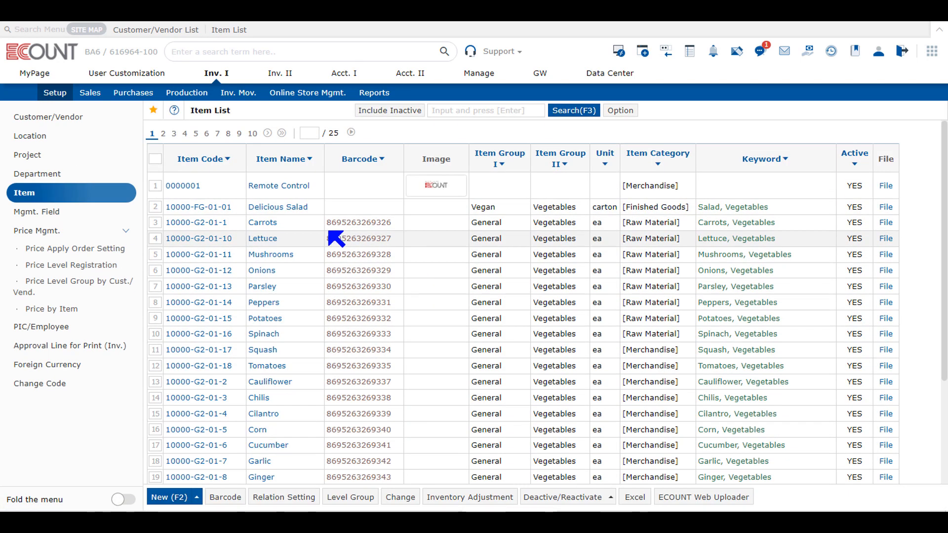
click(222, 224)
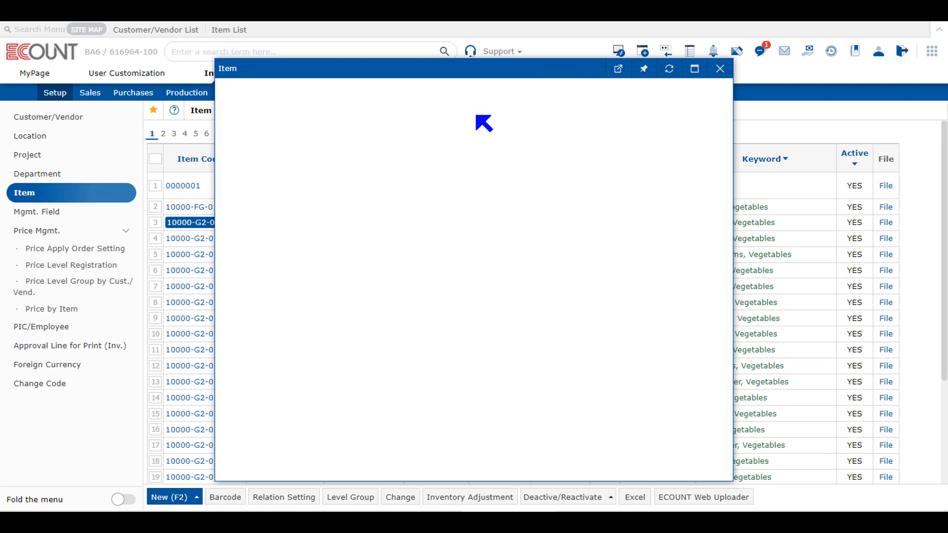
click(434, 109)
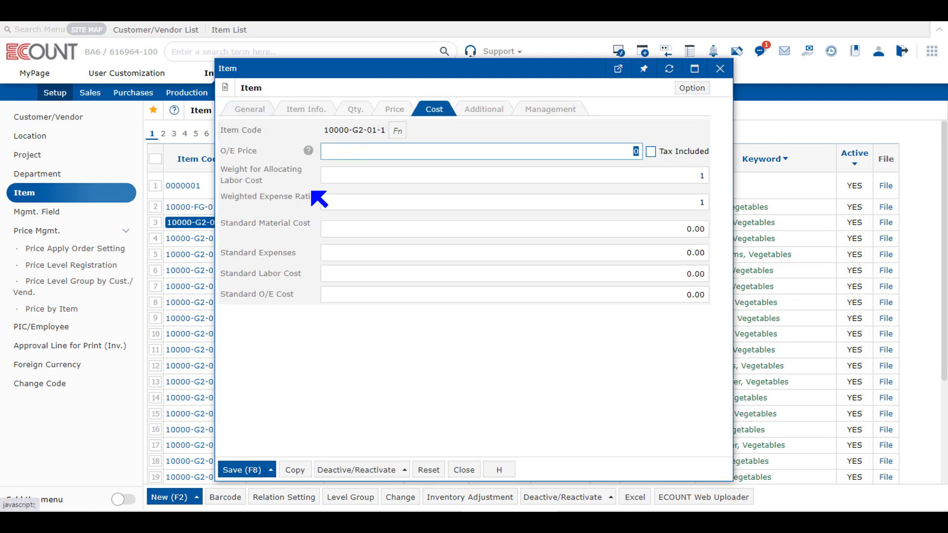
drag(221, 170, 313, 203)
click(265, 207)
click(266, 195)
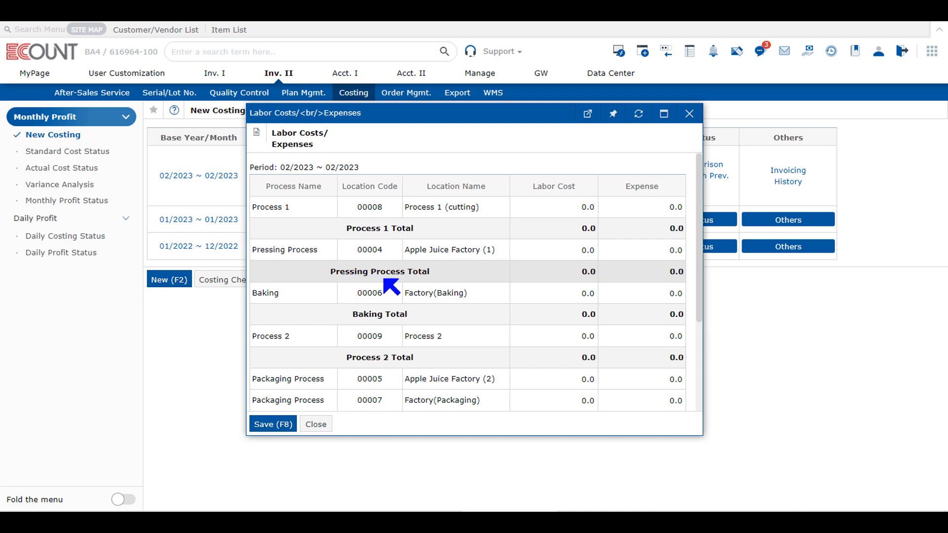
- Set Factory(Baking)'s labor cost to 300 and expense to 200 for the 02/2023 period
click(582, 294)
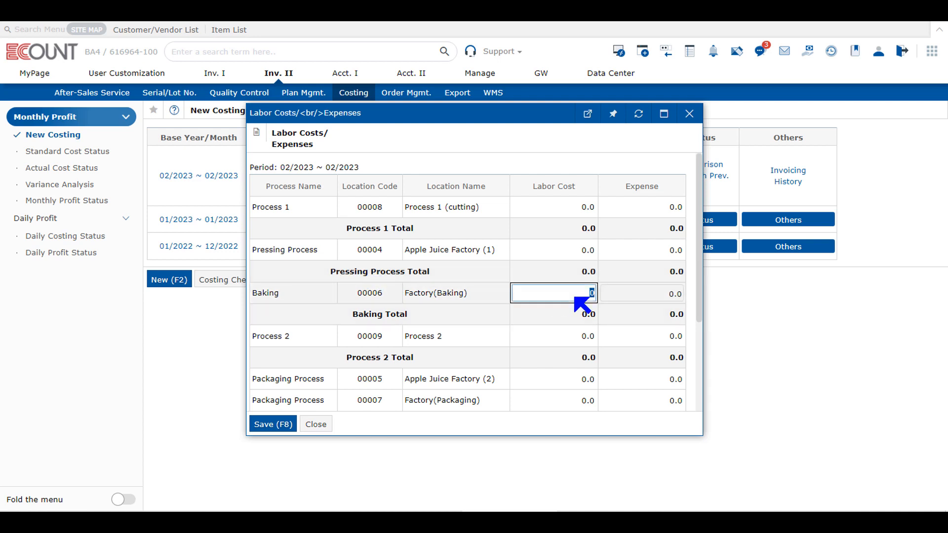
text(300)
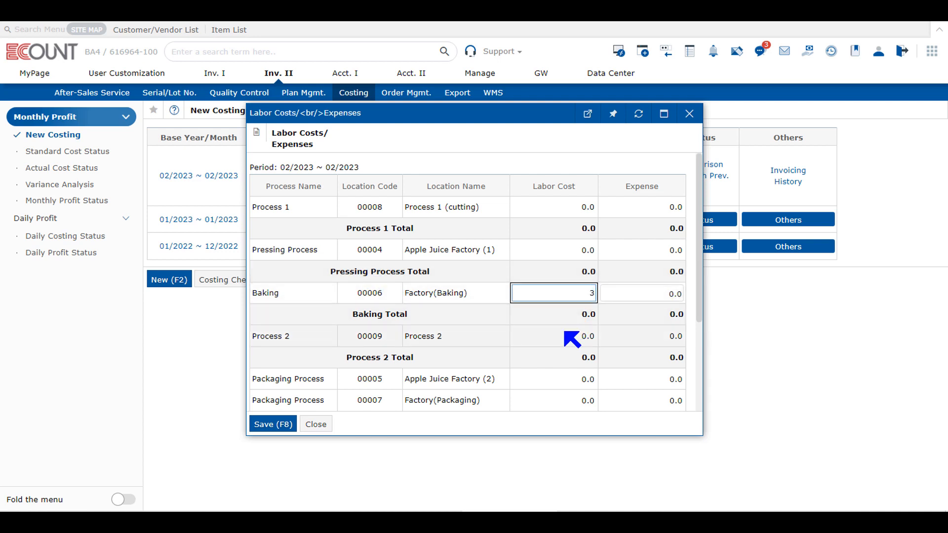
click(664, 297)
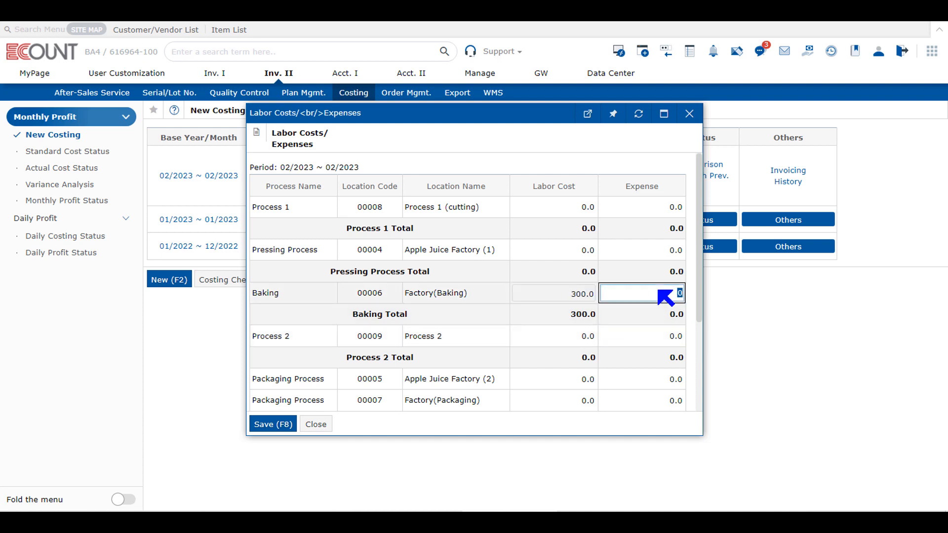
text(200)
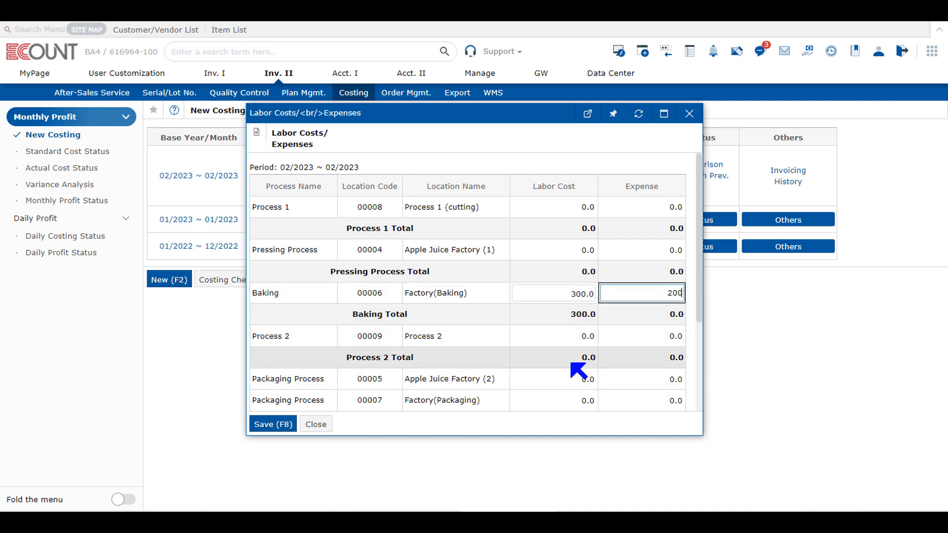
- Set Factory(Packaging)'s labor cost to 500 and expense to 300, and save the labor costs and expenses
scroll(572, 368, down, 2)
click(568, 342)
text(50)
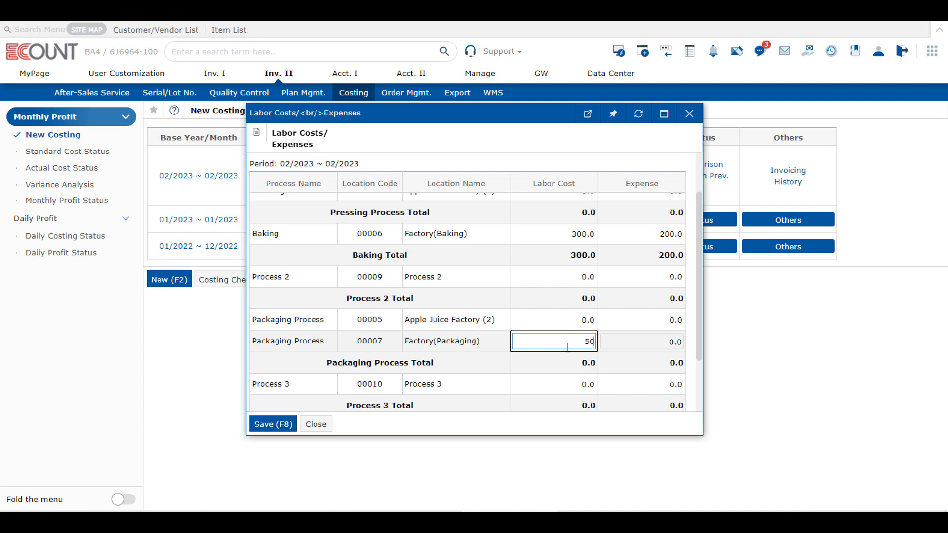
text(0)
click(667, 340)
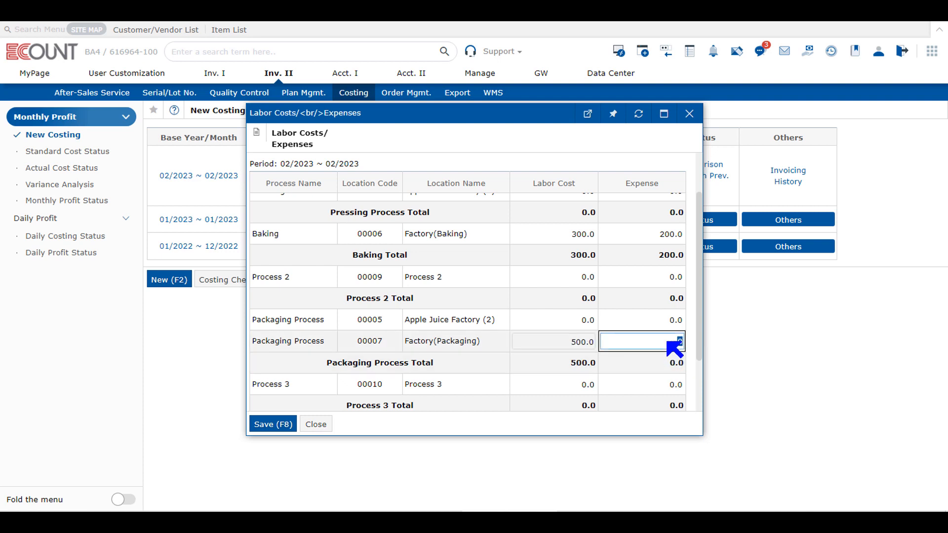
text(300)
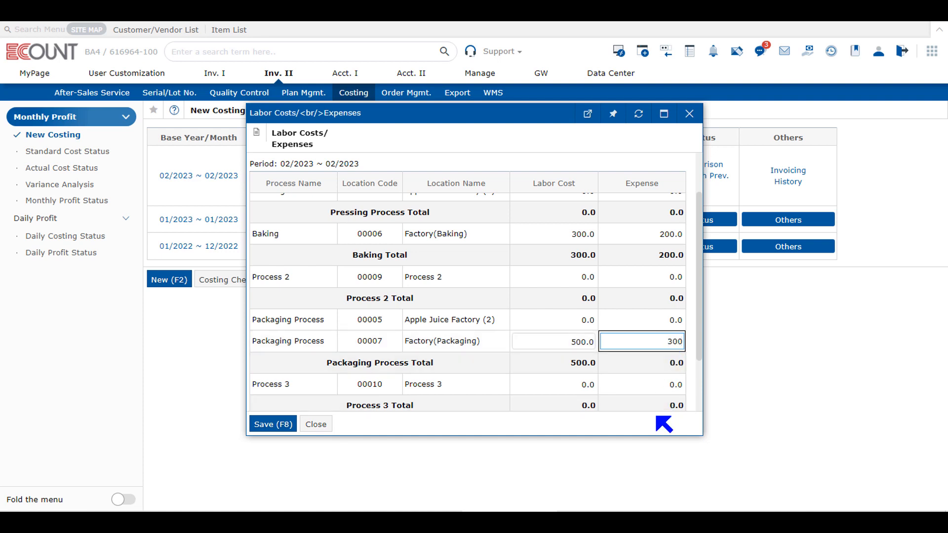
click(662, 423)
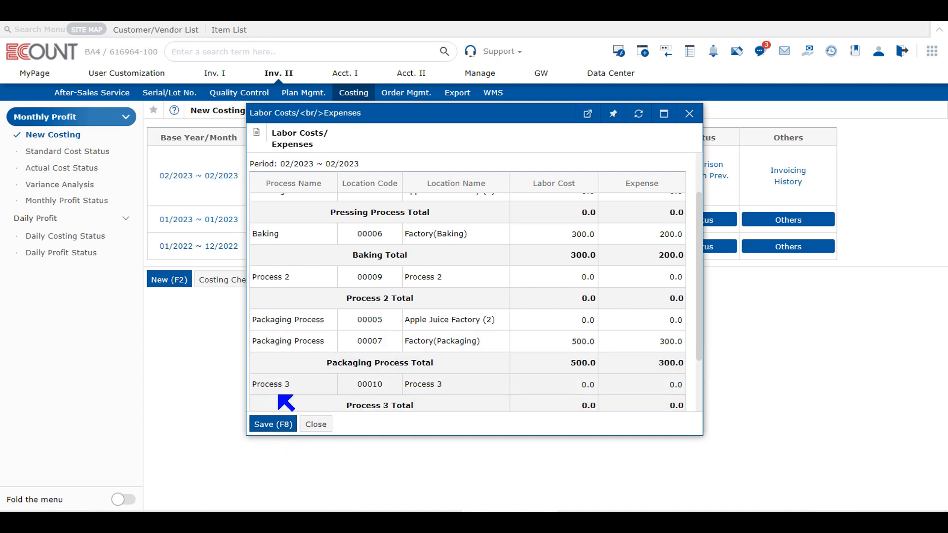
click(273, 425)
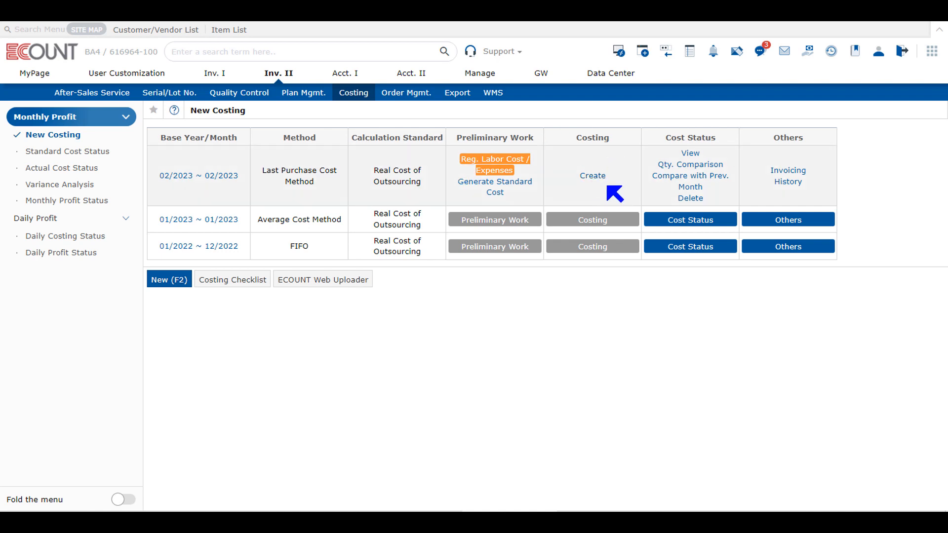
- Create the 02/2023 costing with All as the target process and confirm the calculation request
click(593, 178)
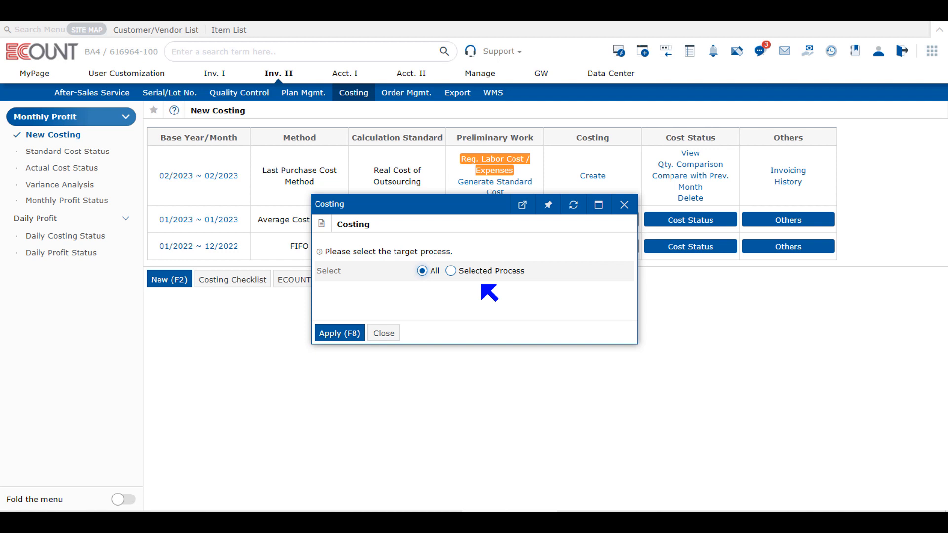
click(474, 275)
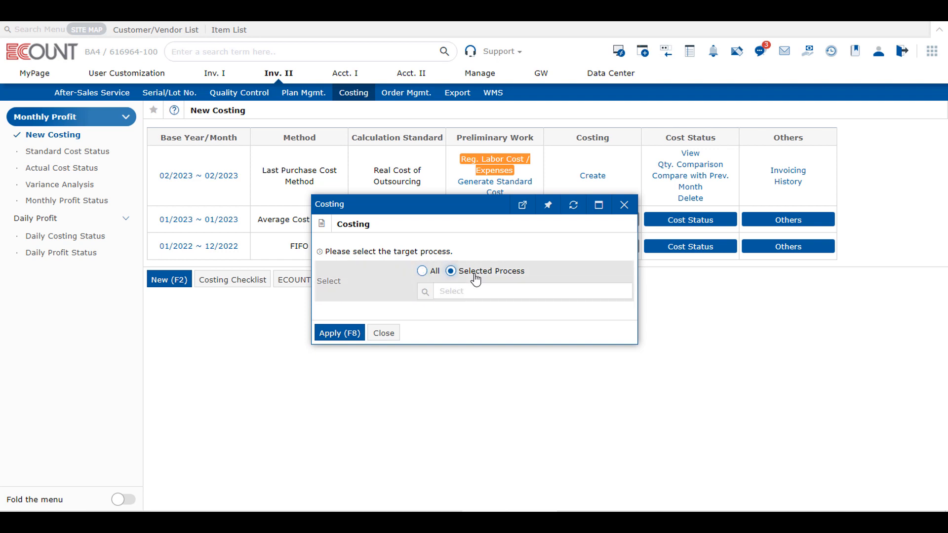
click(422, 271)
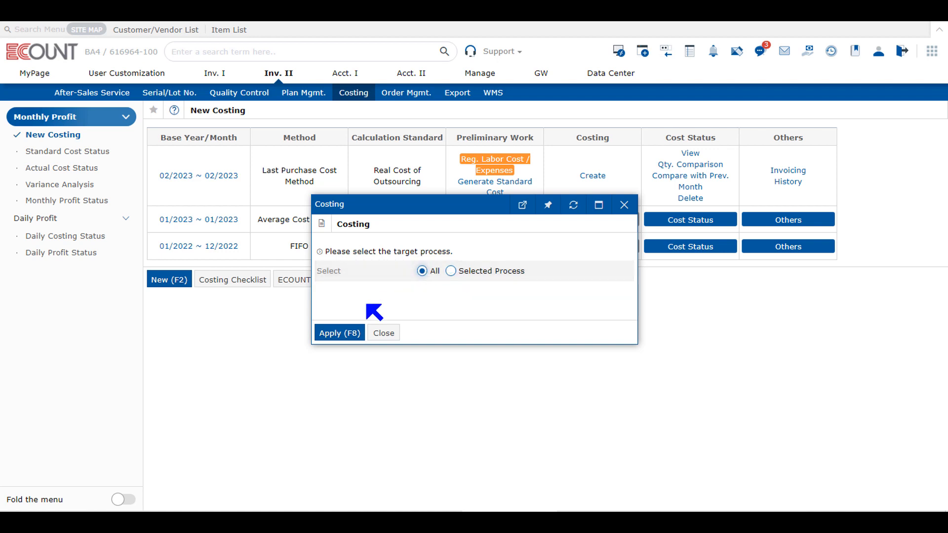
click(336, 332)
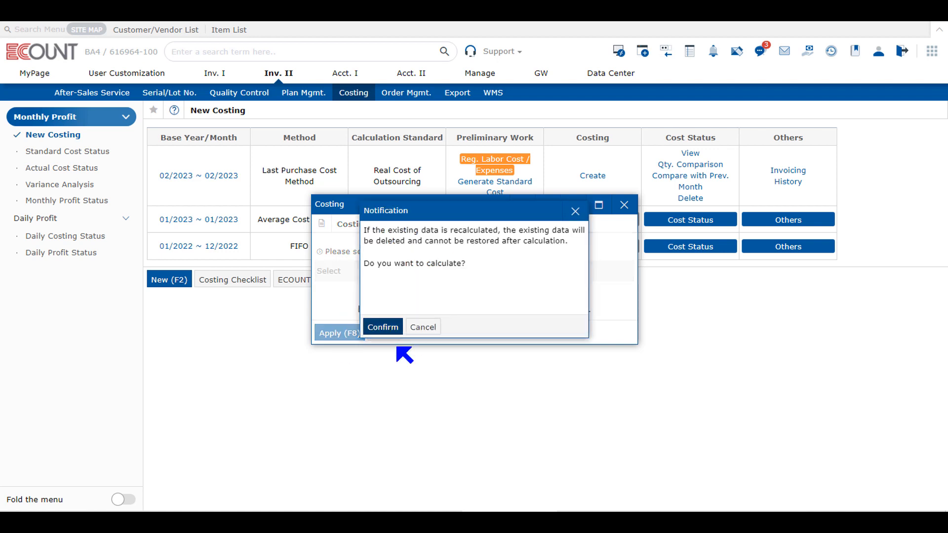
click(384, 327)
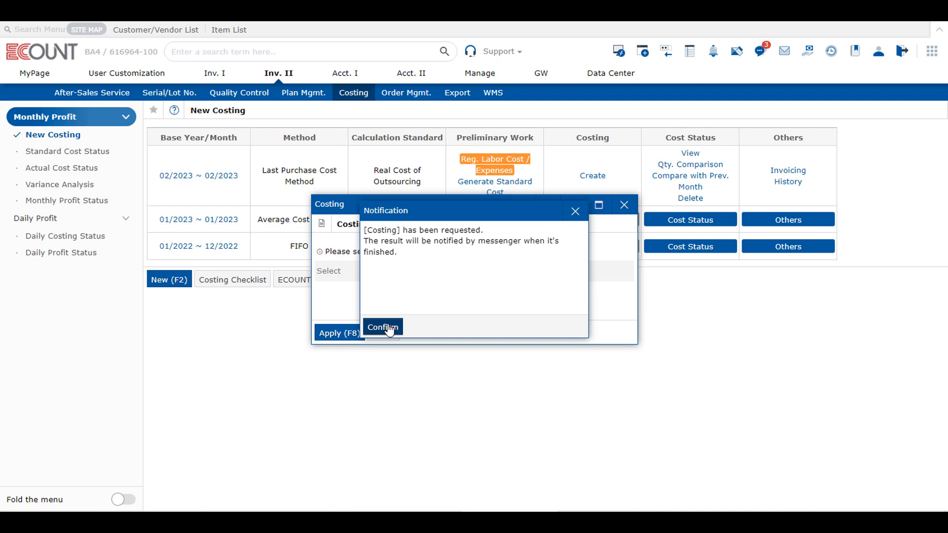
click(383, 327)
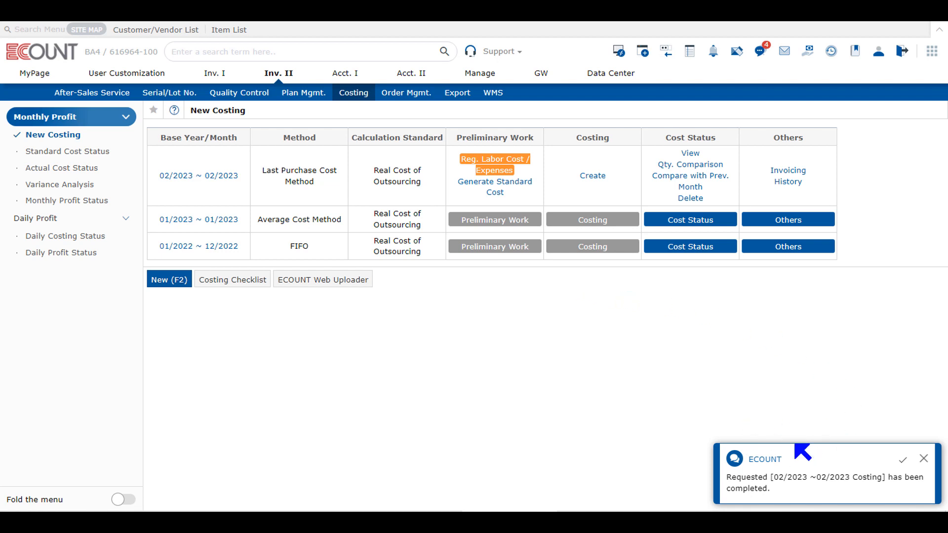
- Check the 02/2023 costing result message in Messenger, close it and reload the New Costing list
click(794, 457)
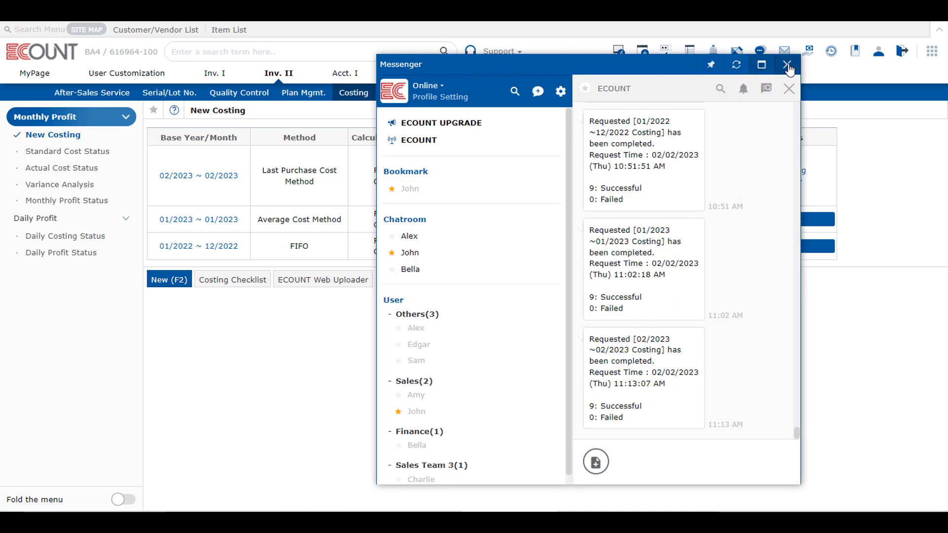
click(787, 66)
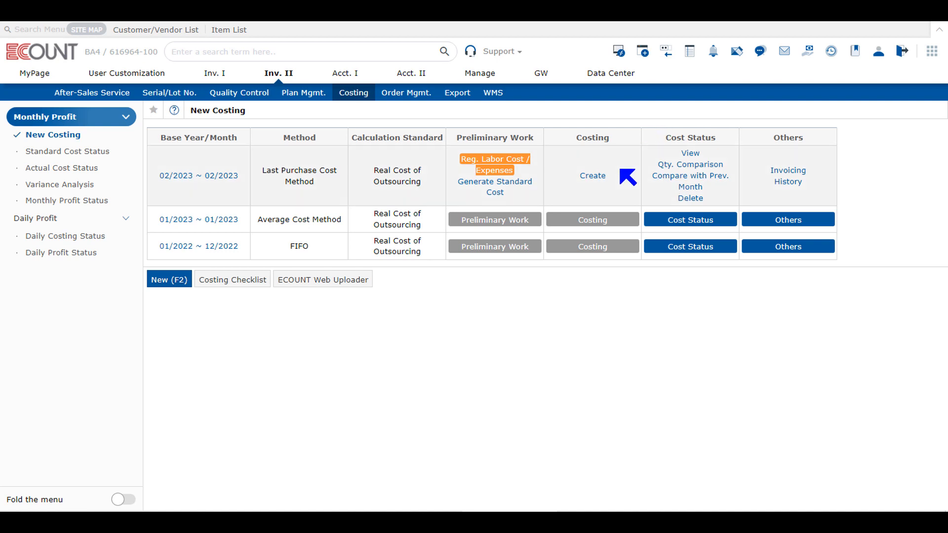
click(81, 136)
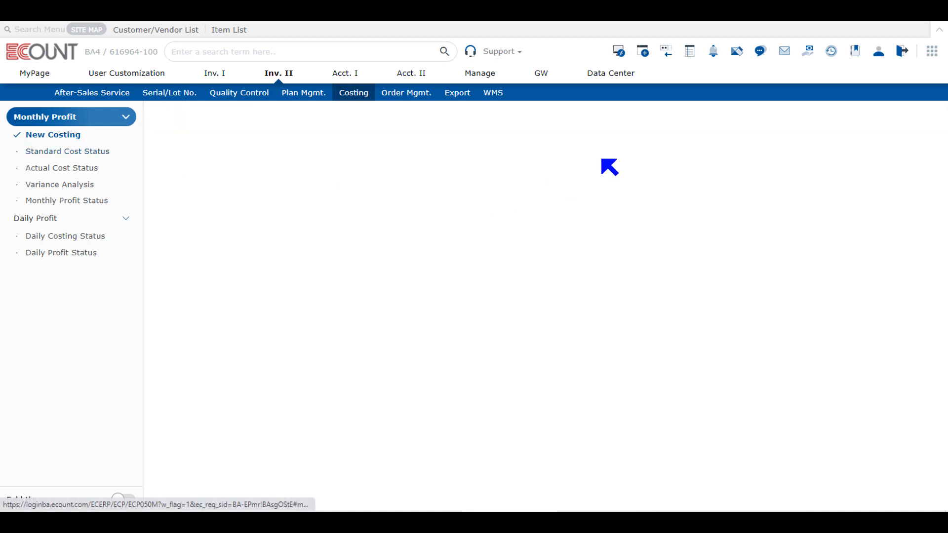
- View the 02/2023 Cost Summary and examine the raw material, sub material, semi-finished goods, finished goods and merchandise rows
click(690, 153)
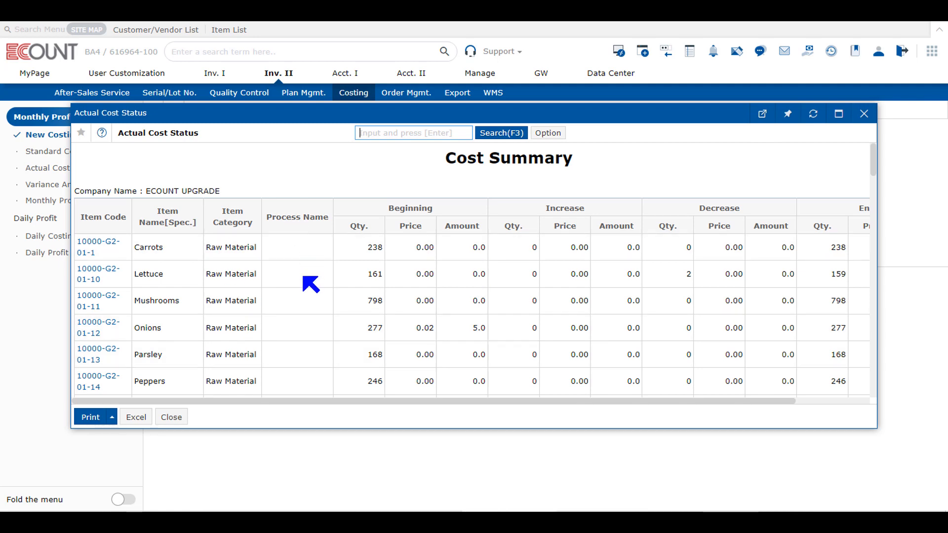
scroll(206, 321, down, 10)
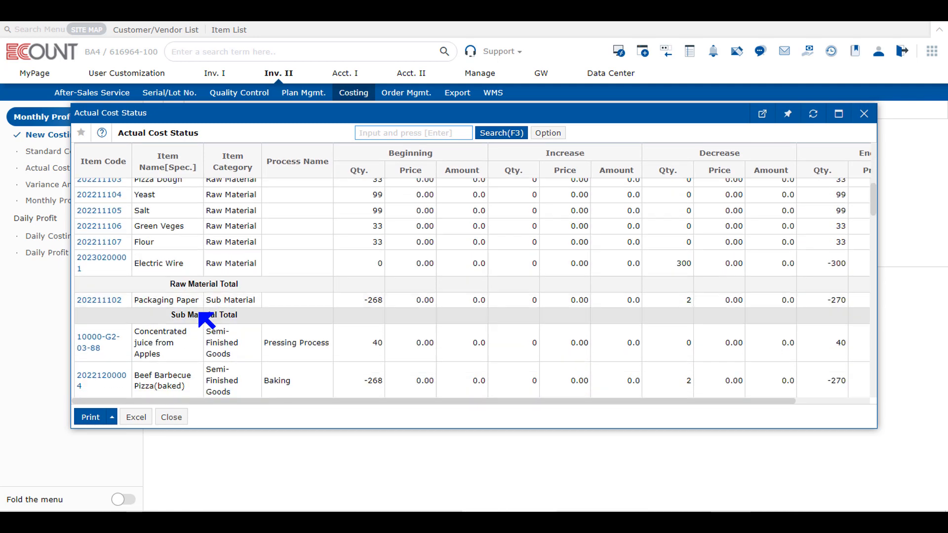
scroll(200, 313, down, 2)
scroll(213, 275, up, 1)
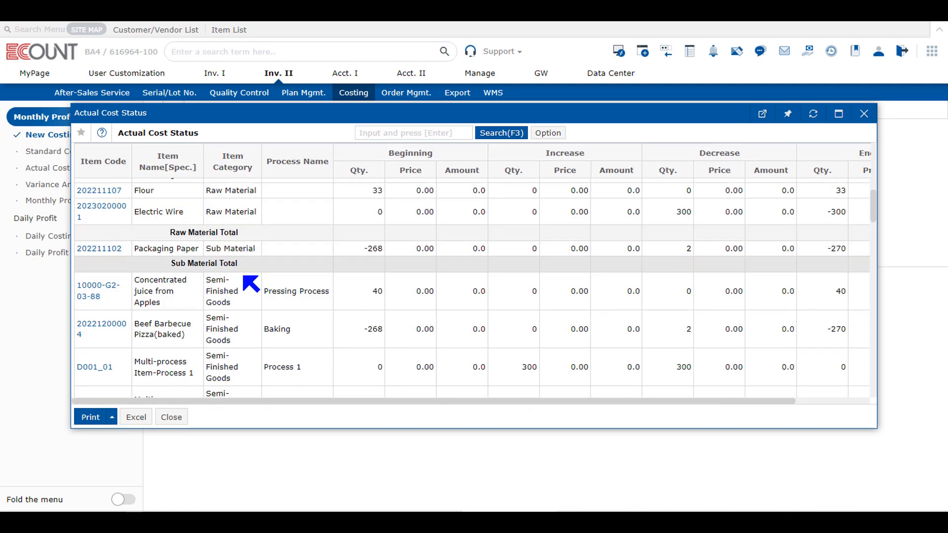
scroll(252, 296, down, 3)
scroll(252, 262, down, 2)
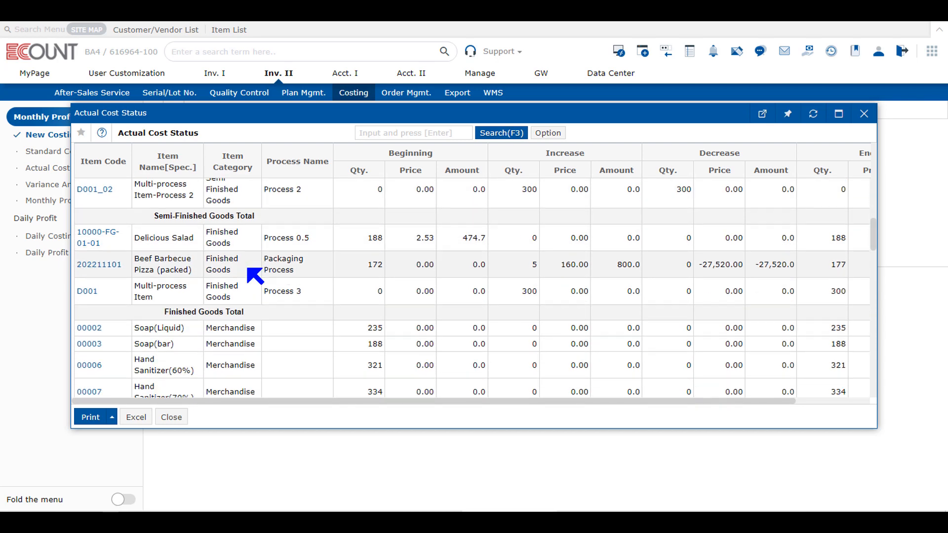
scroll(254, 257, down, 2)
scroll(230, 297, down, 3)
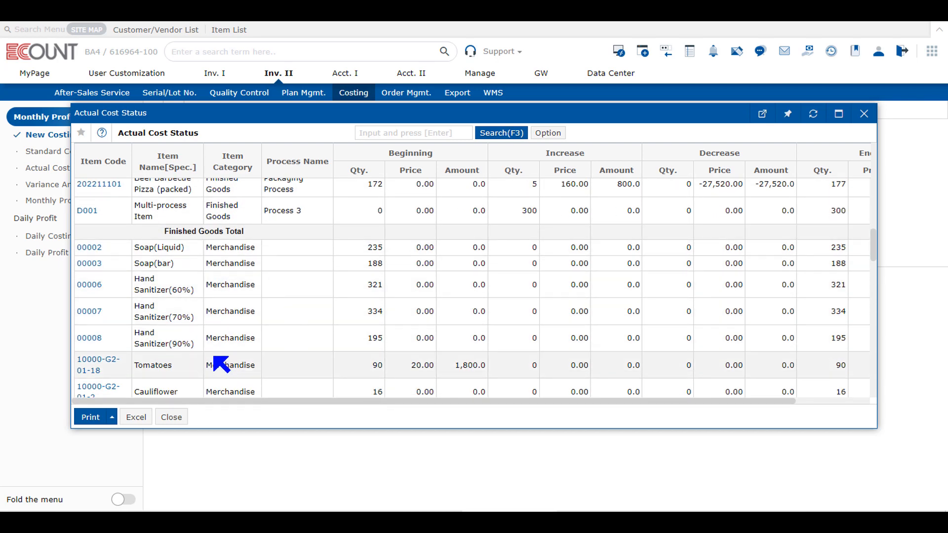
- Examine the merchandise rows of the Cost Summary and return to the finished and semi-finished goods rows
scroll(217, 363, down, 4)
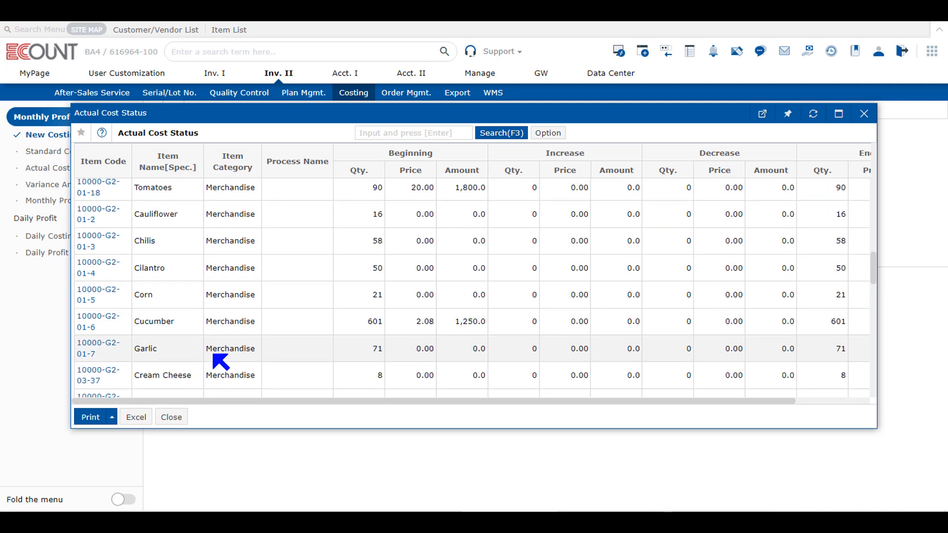
scroll(218, 361, up, 5)
scroll(218, 361, up, 2)
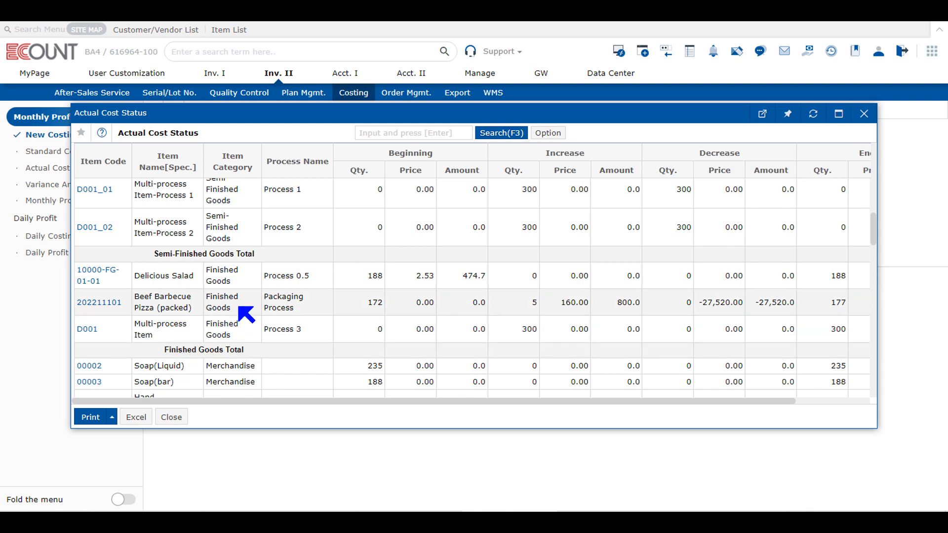
scroll(242, 313, up, 2)
scroll(240, 312, up, 4)
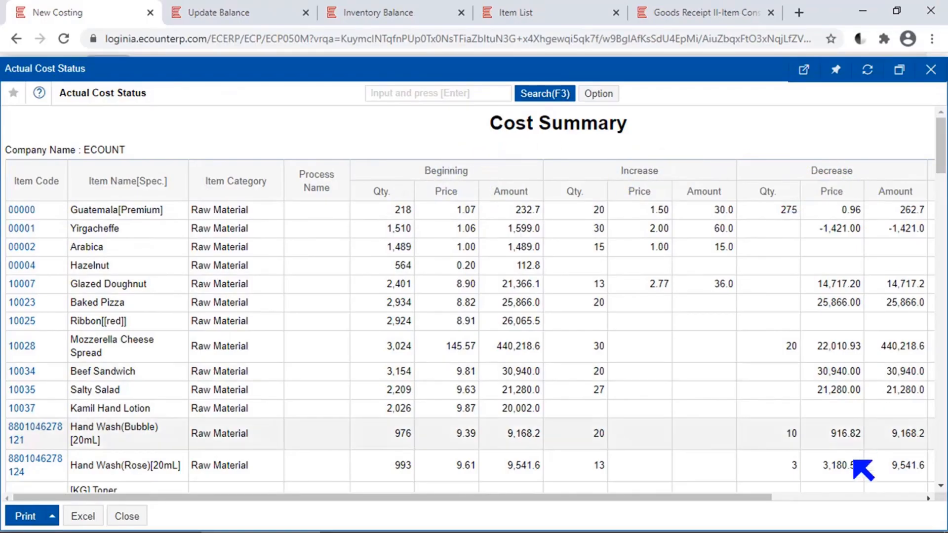
- Examine the 12/2020 Cost Summary's Ending columns and period against the New Costing list, and close the summary
click(839, 498)
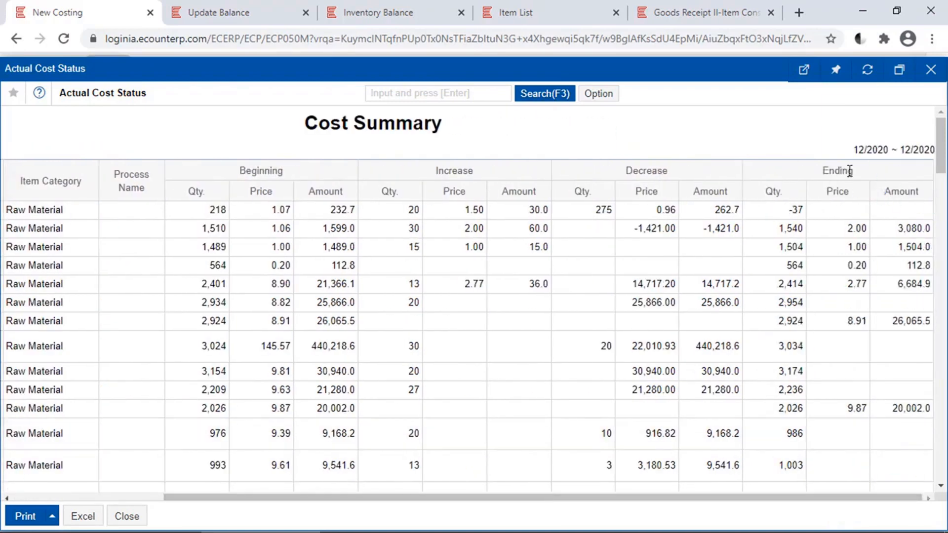
drag(850, 150, 938, 150)
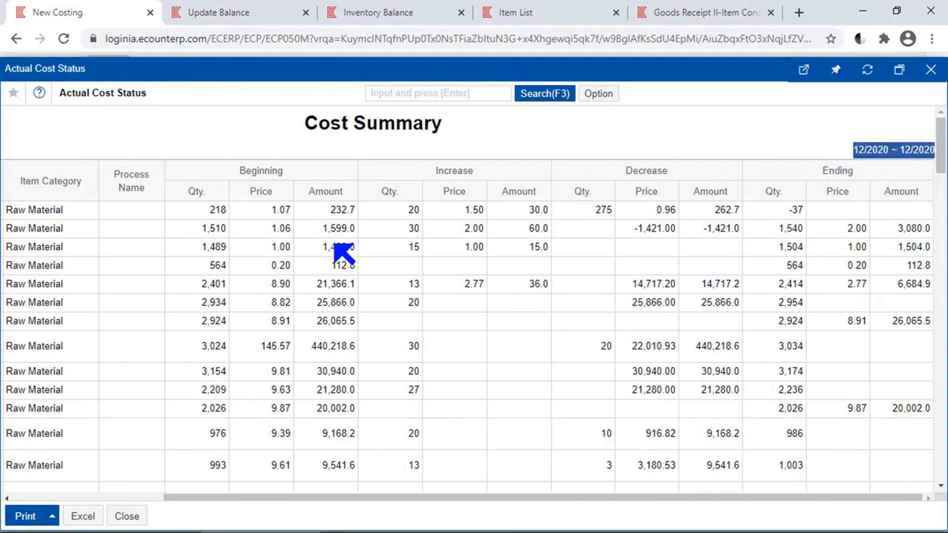
click(159, 508)
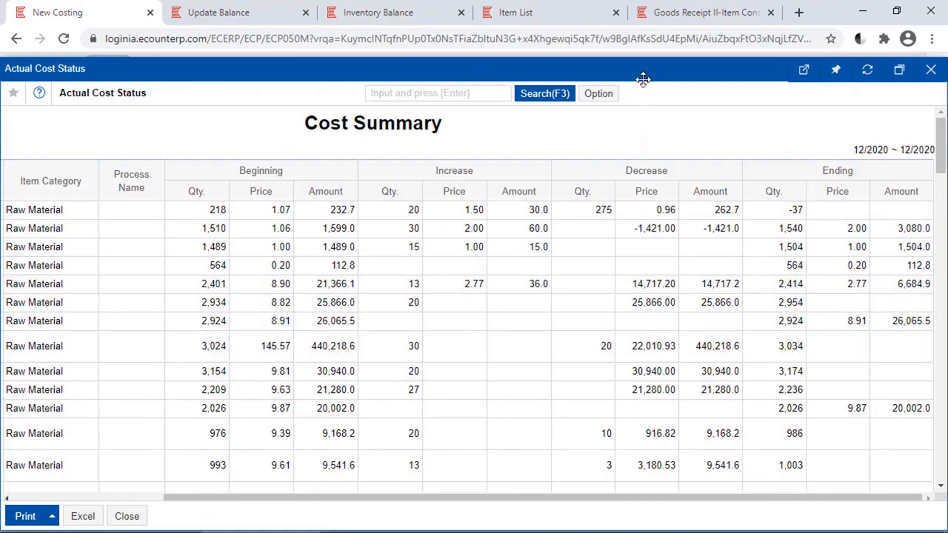
drag(642, 79, 631, 373)
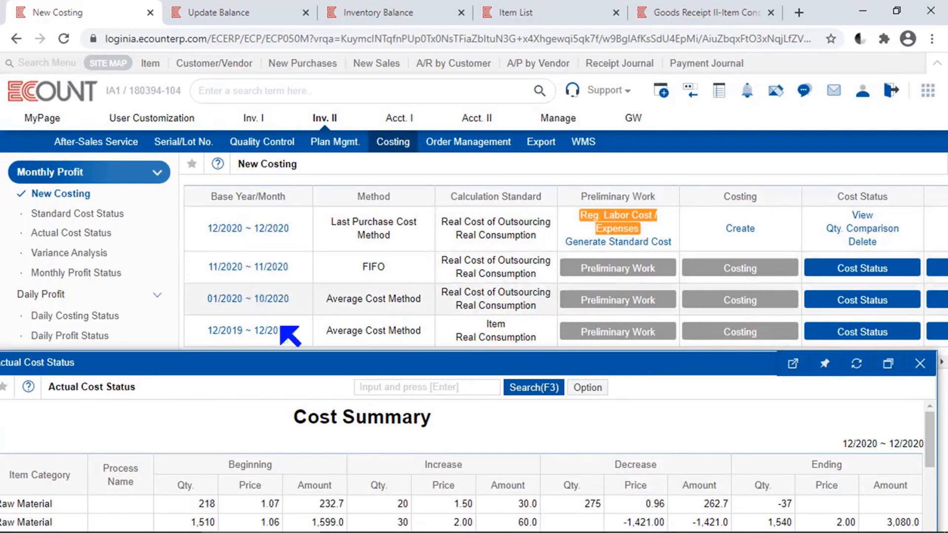
drag(518, 365, 527, 93)
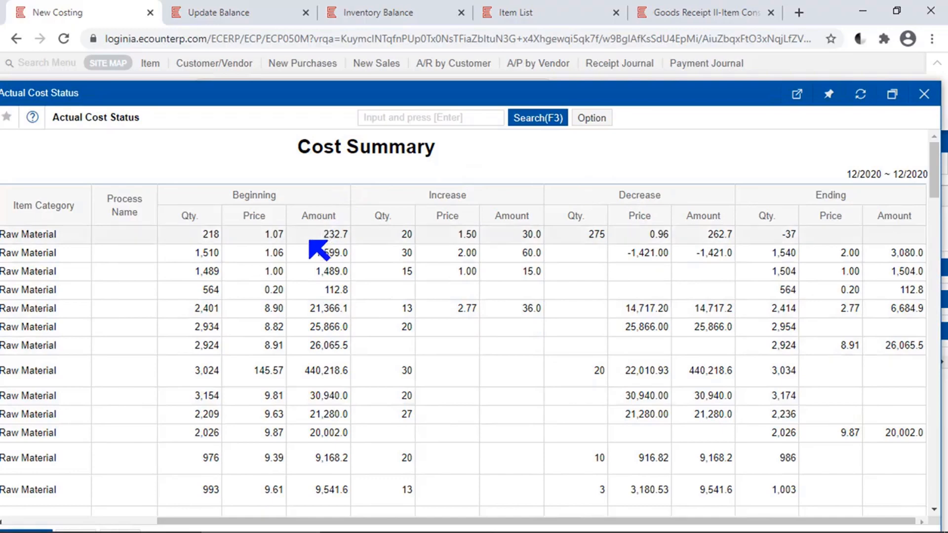
click(924, 94)
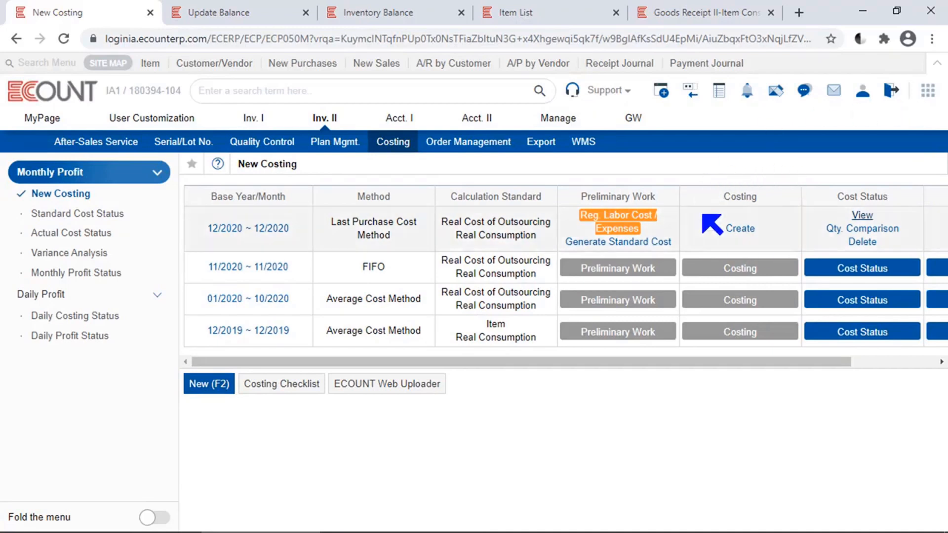
- Modify the 12/2020 costing for the selected process R/M, S/M, Merchandise and open the costs of item 000001, Light bulb
click(66, 200)
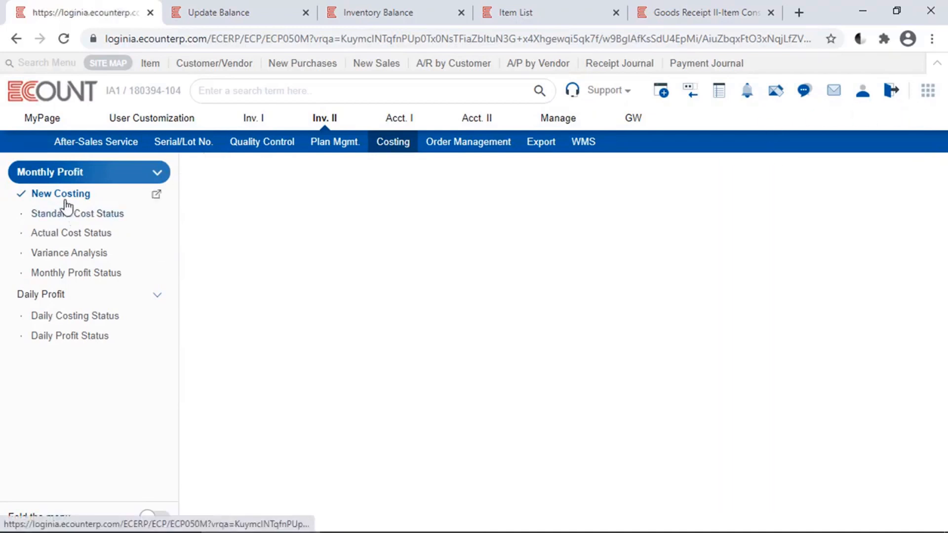
click(749, 233)
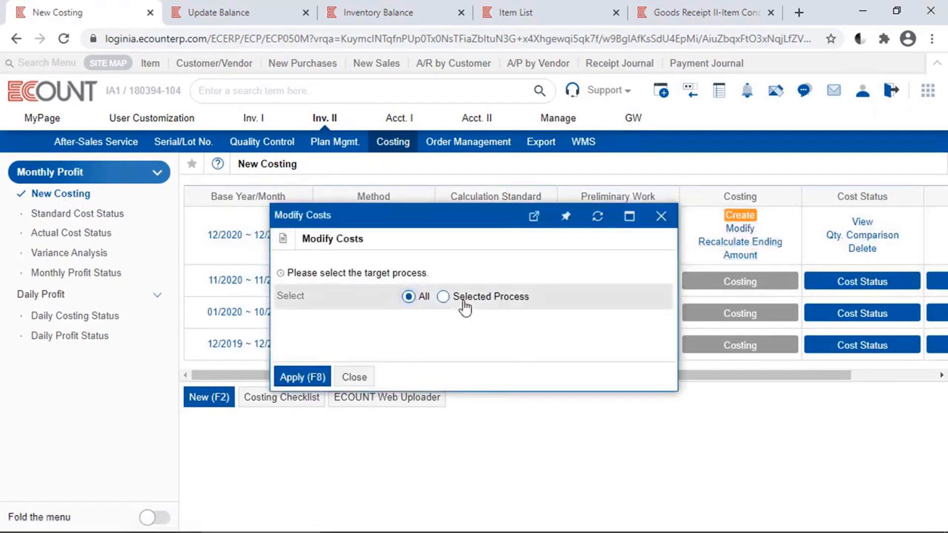
click(464, 302)
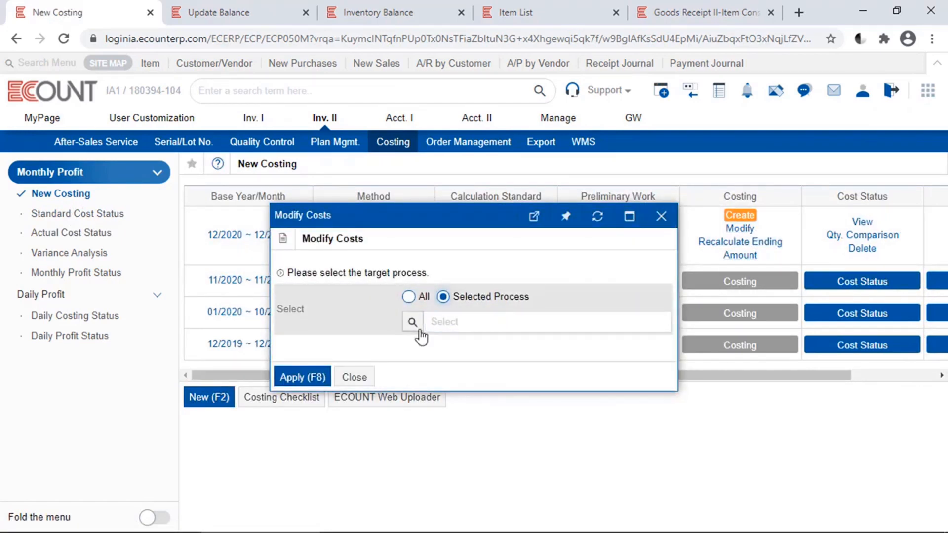
click(416, 323)
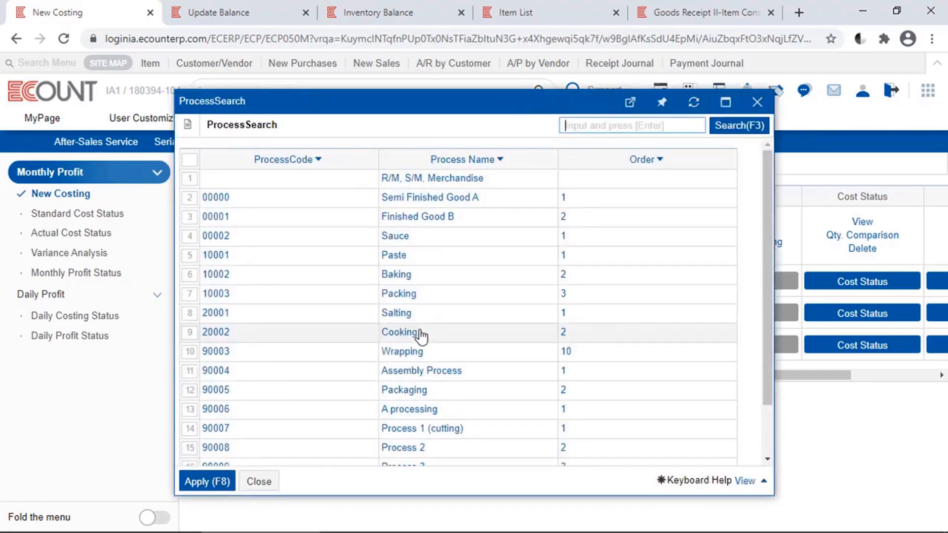
click(454, 180)
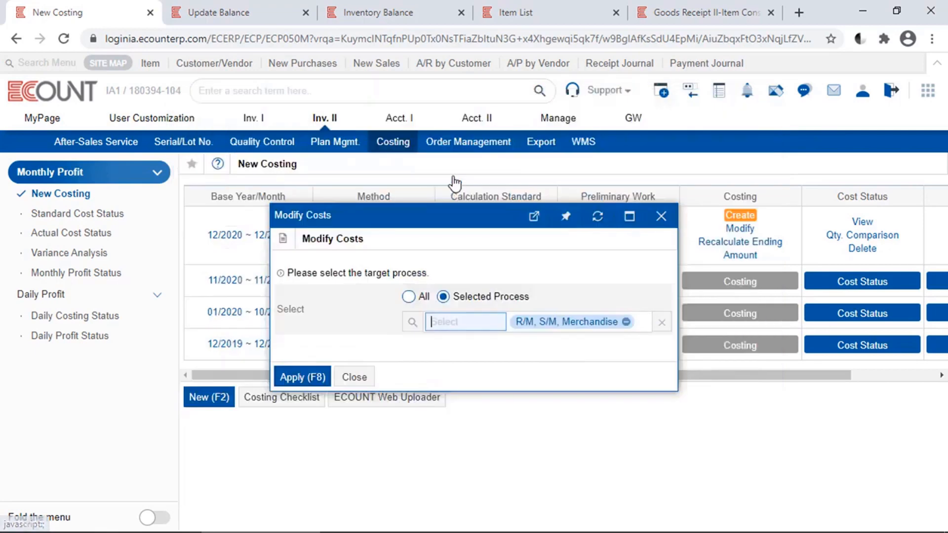
click(301, 378)
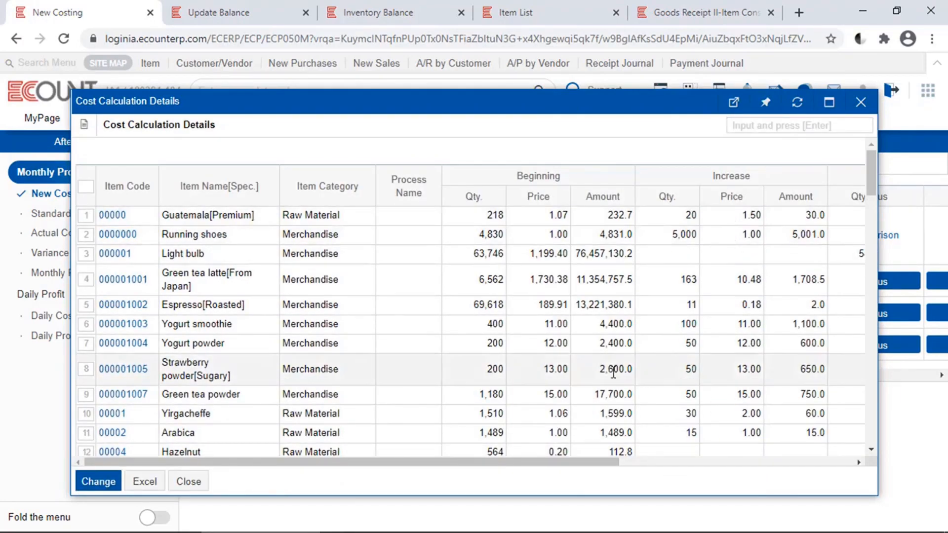
click(120, 255)
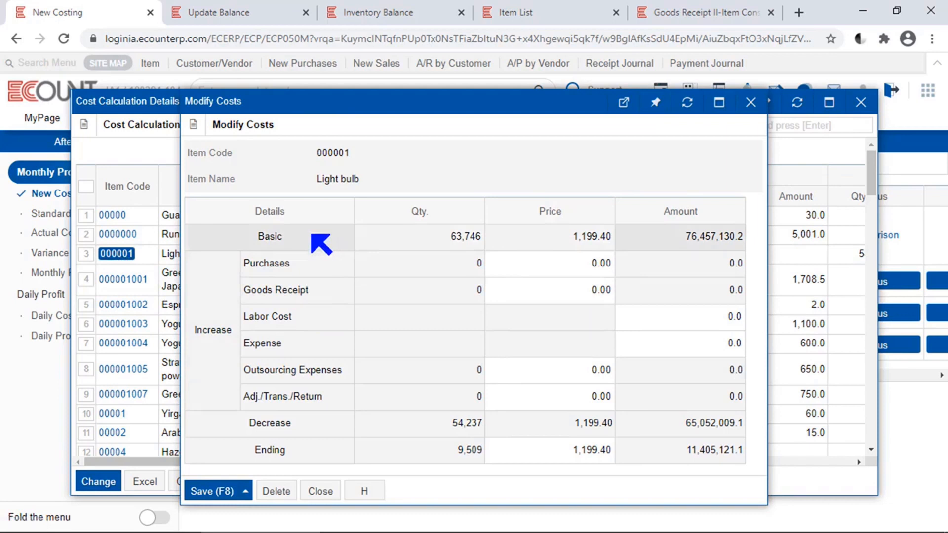
- Set the Light bulb's basic quantity to 5,000 and its basic price to 10
click(421, 242)
text(5,000)
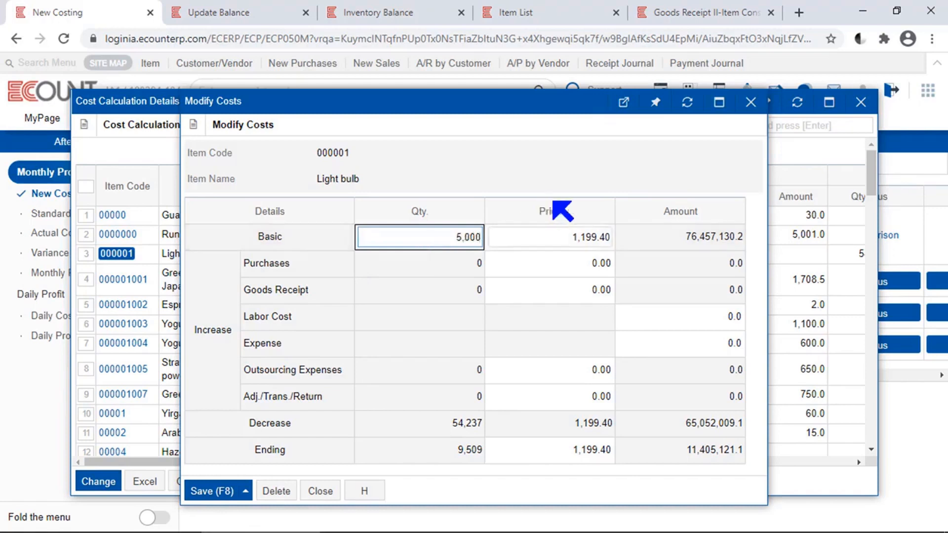
click(602, 239)
text(10)
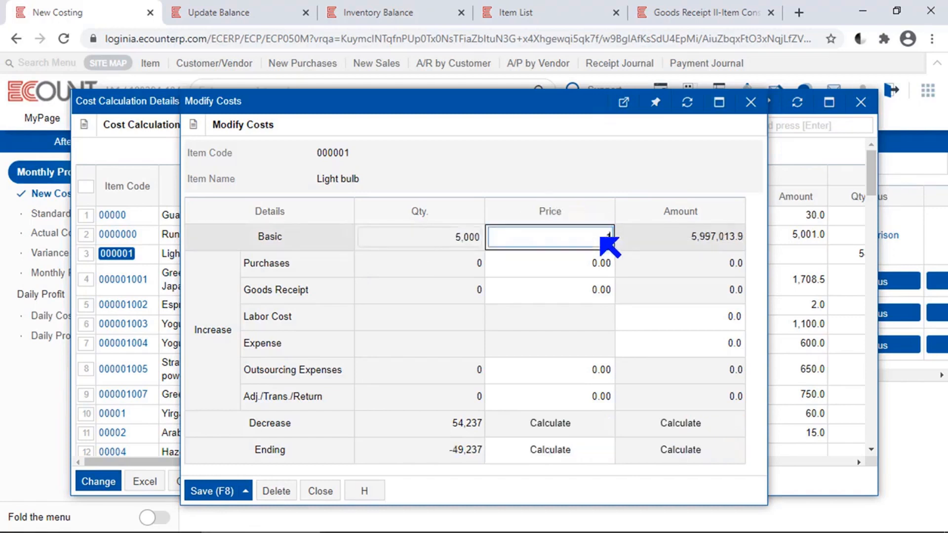
click(578, 162)
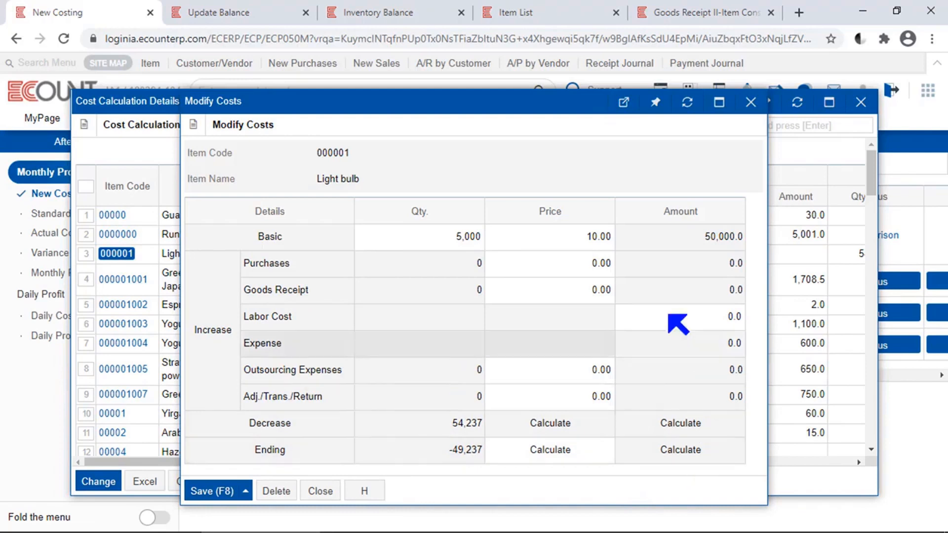
- Set the Light bulb's basic quantity to 50,000 and price to 100, save the costs and close the calculation details
click(446, 233)
text(50000)
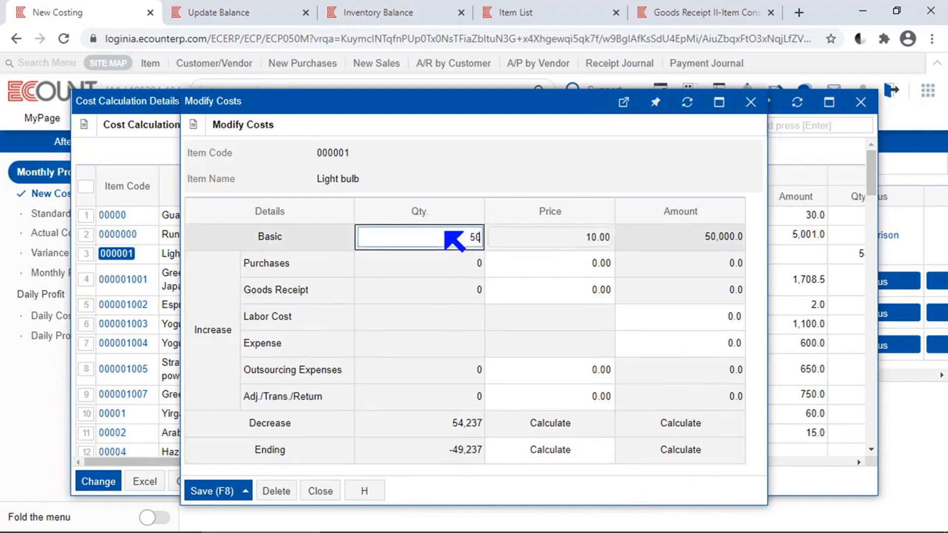
click(511, 187)
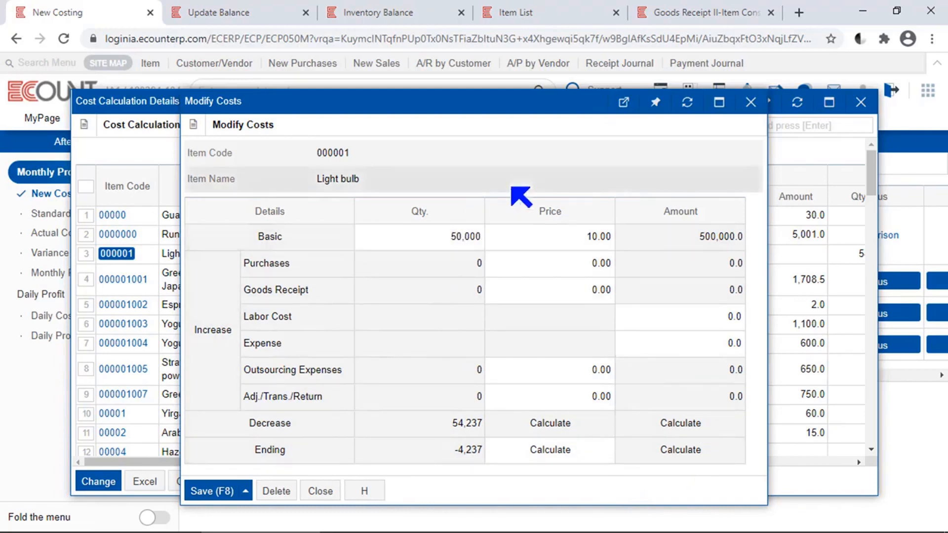
click(546, 243)
text(100)
click(212, 493)
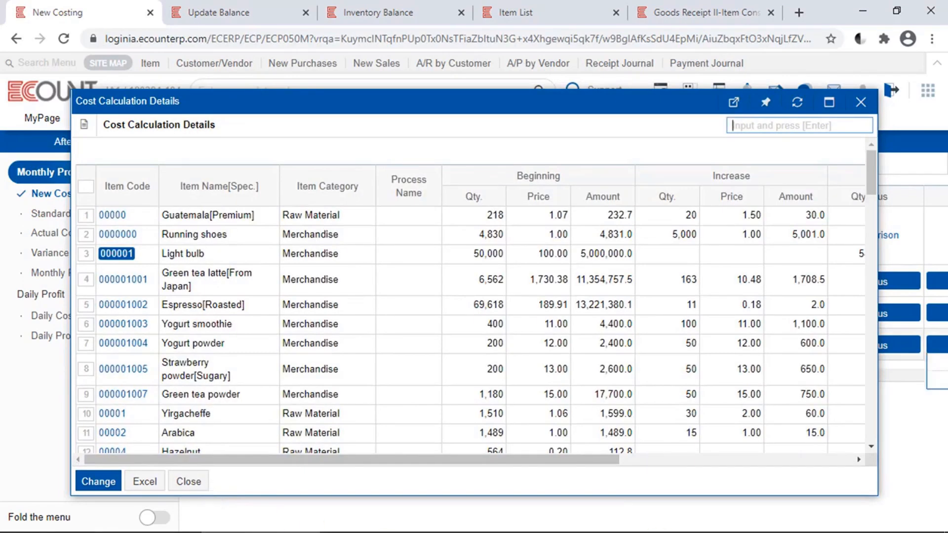
click(861, 101)
click(863, 90)
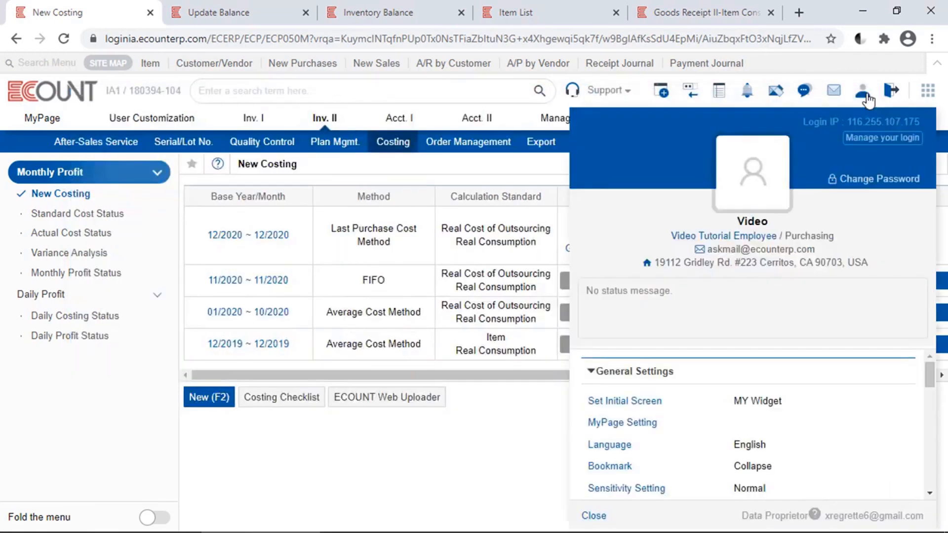
click(594, 516)
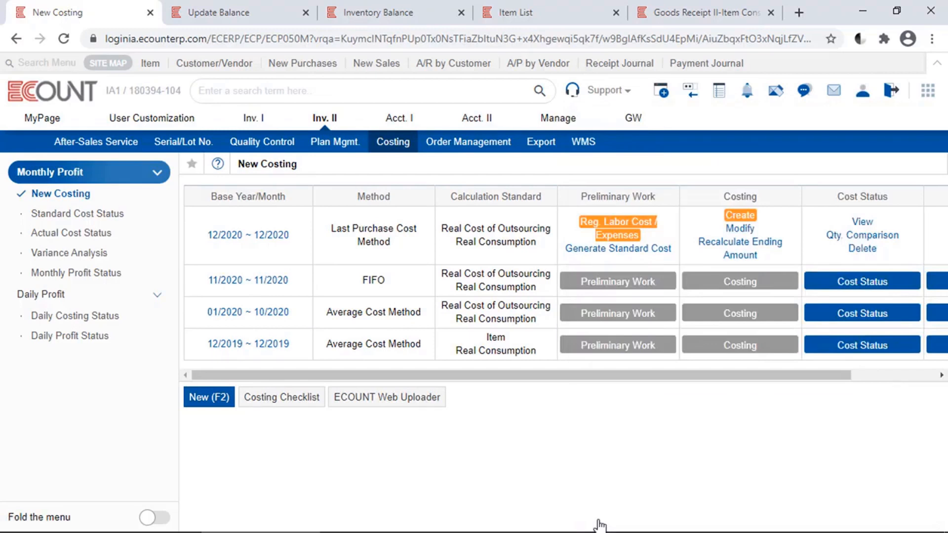
- Start modifying the 12/2020 costs again, sort the process list by ascending order and choose R/M, S/M, Merchandise as the target process
click(744, 229)
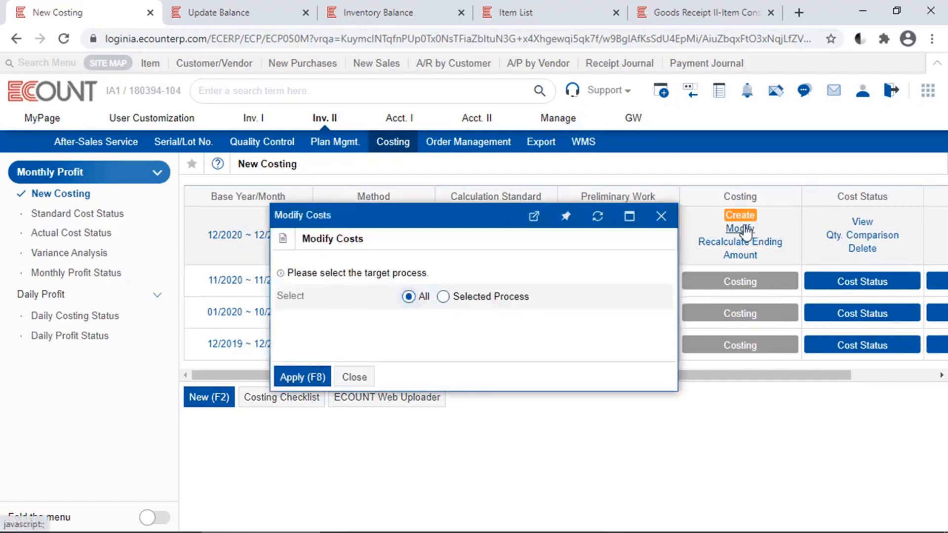
click(501, 298)
click(417, 328)
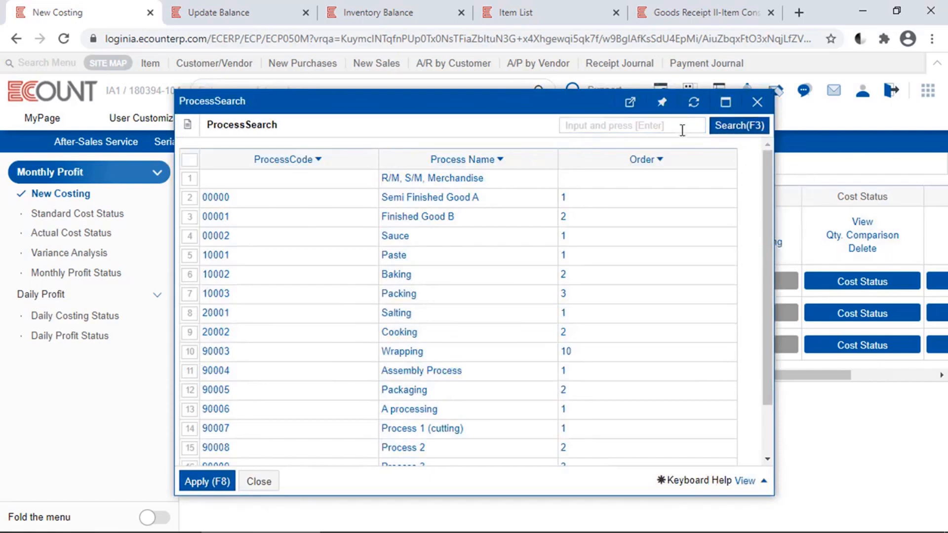
click(643, 163)
click(644, 162)
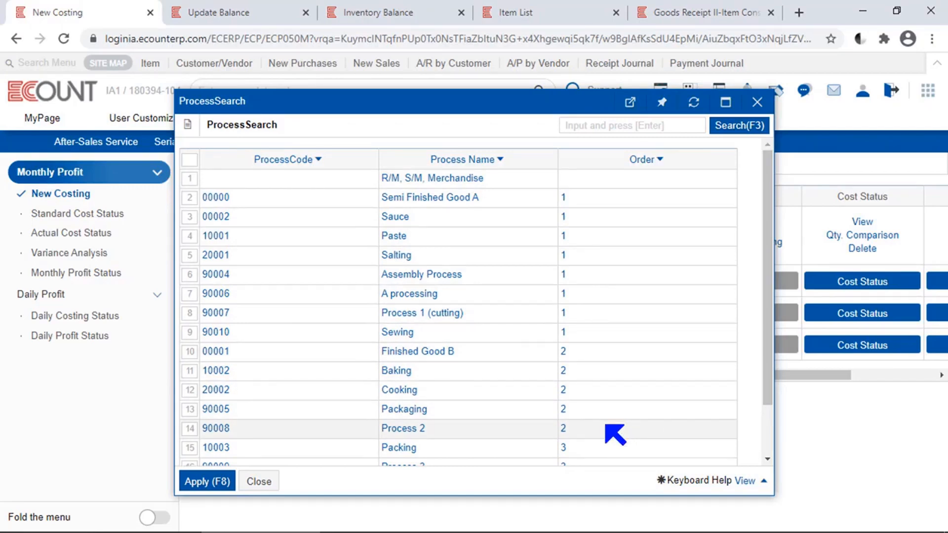
scroll(607, 426, down, 3)
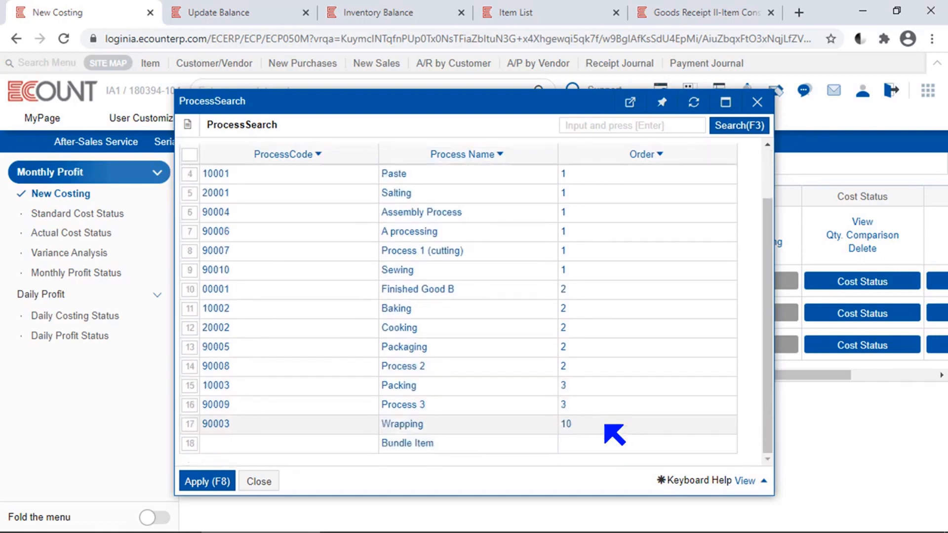
scroll(770, 175, up, 3)
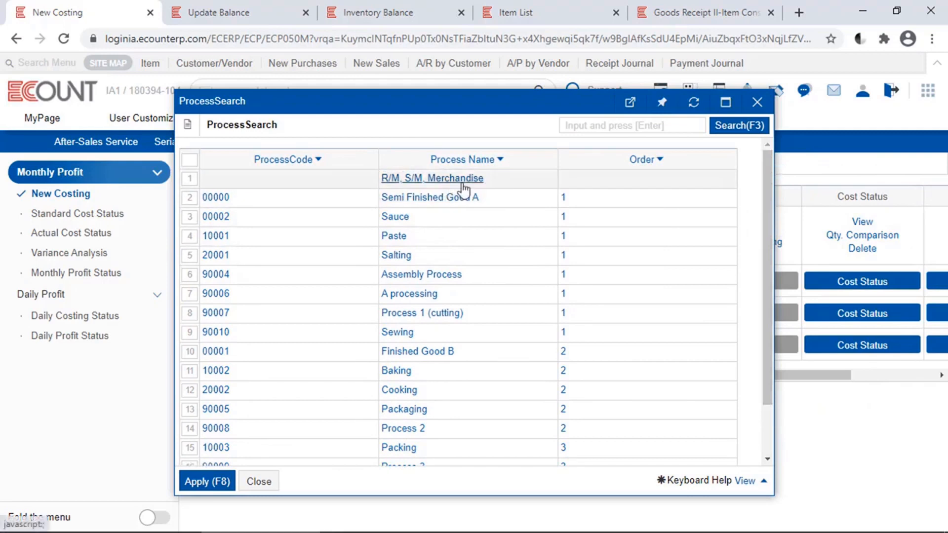
click(453, 184)
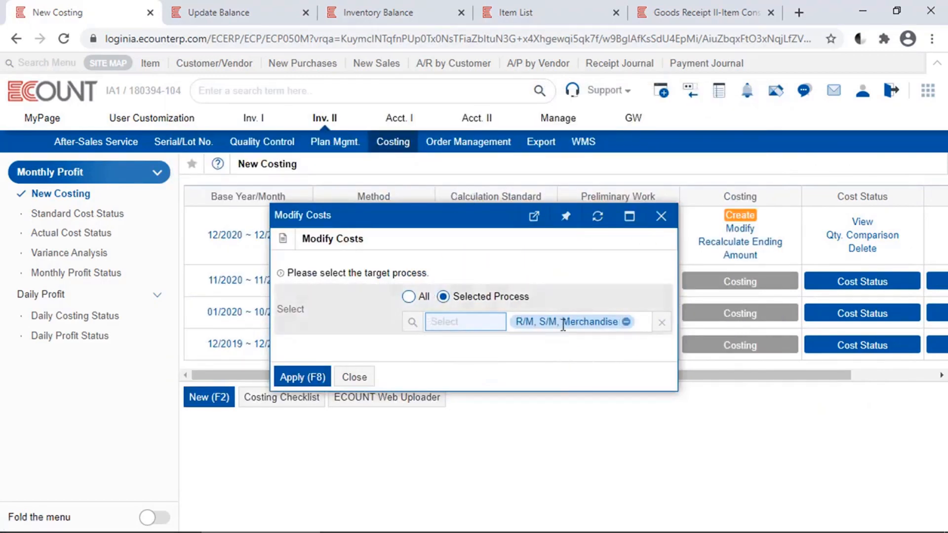
click(551, 342)
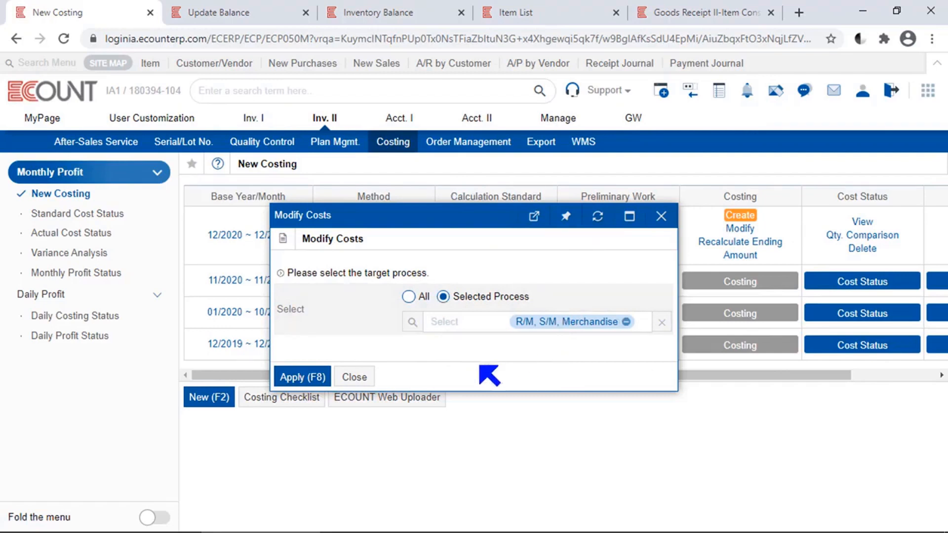
- Reopen the process list for the cost modification and sort the processes by ascending order number
click(409, 326)
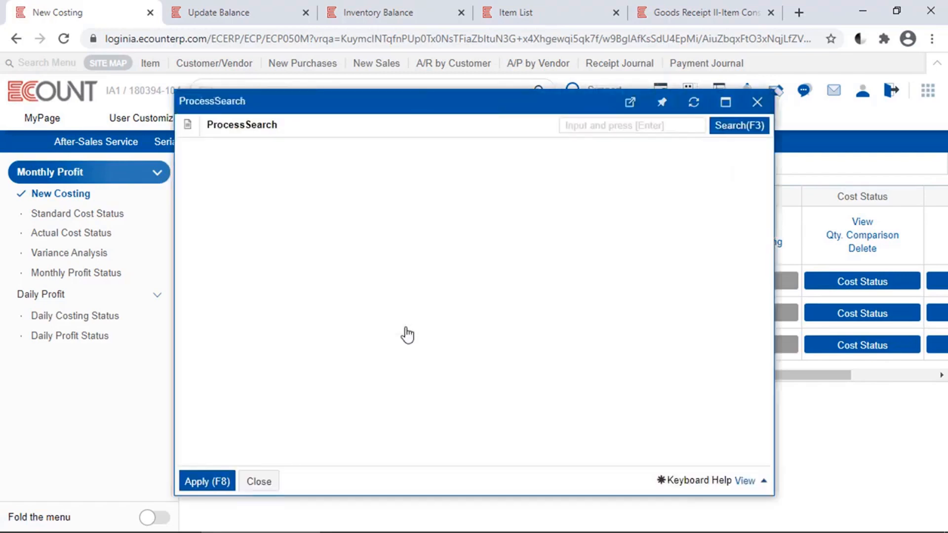
click(638, 194)
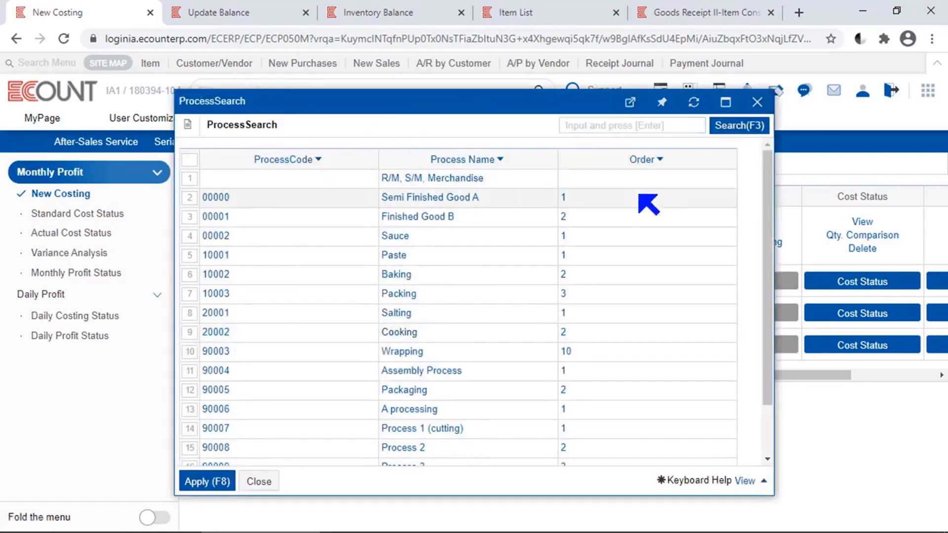
click(650, 162)
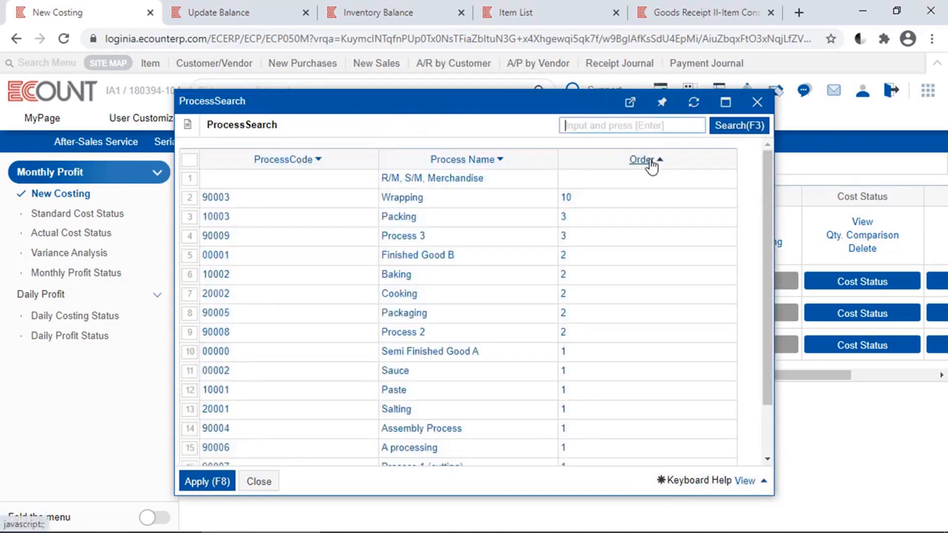
click(651, 162)
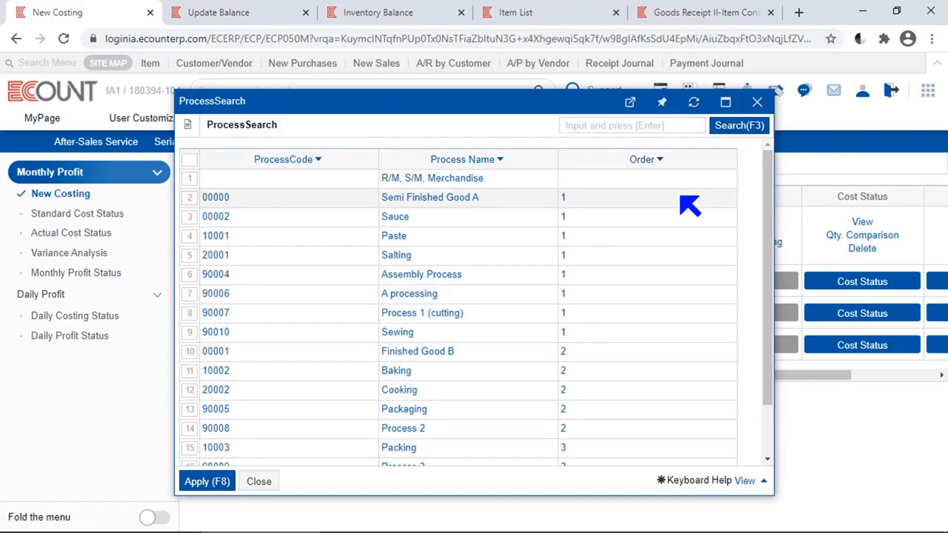
- Display the 12/2020 cost calculation details for the R/M, S/M, Merchandise process and close them
click(479, 179)
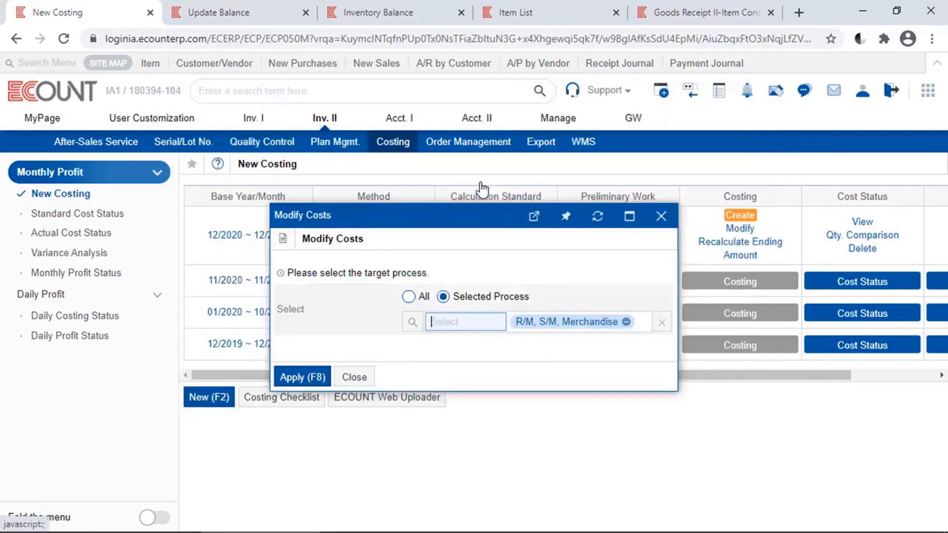
click(301, 378)
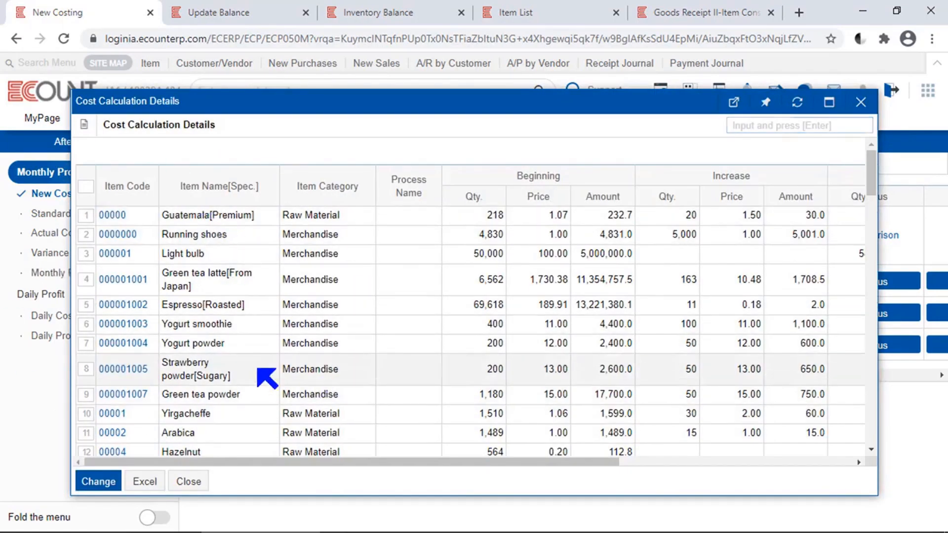
click(203, 487)
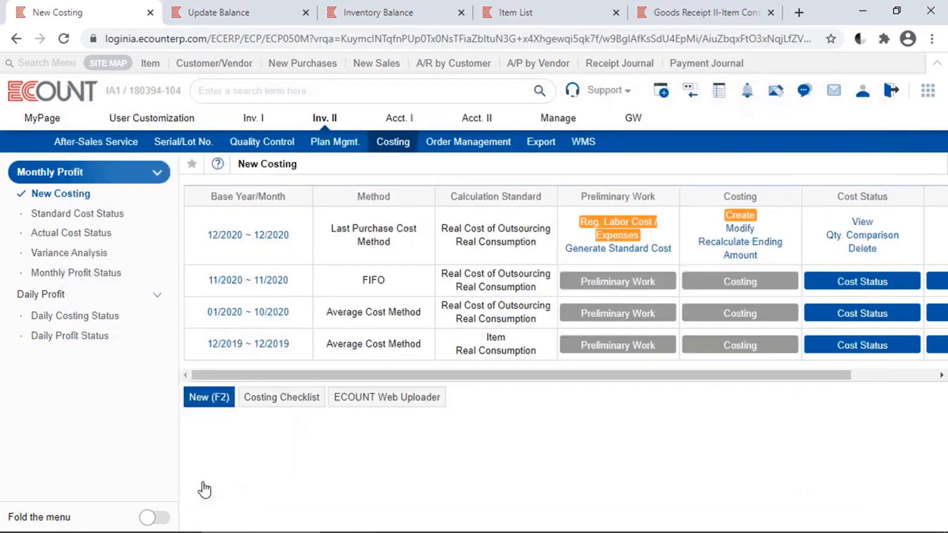
- Check the process list in ascending order number for another 12/2020 cost modification, and leave without choosing a process
click(747, 230)
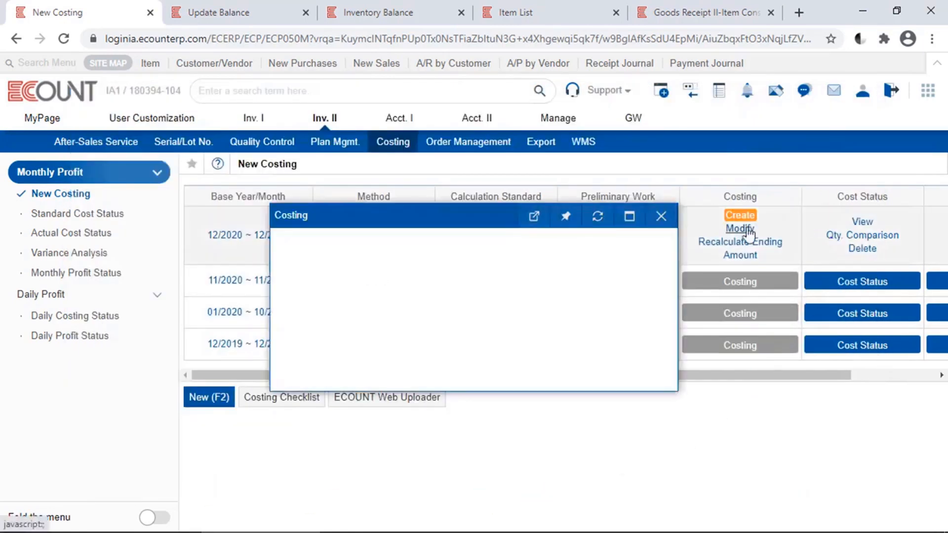
click(523, 298)
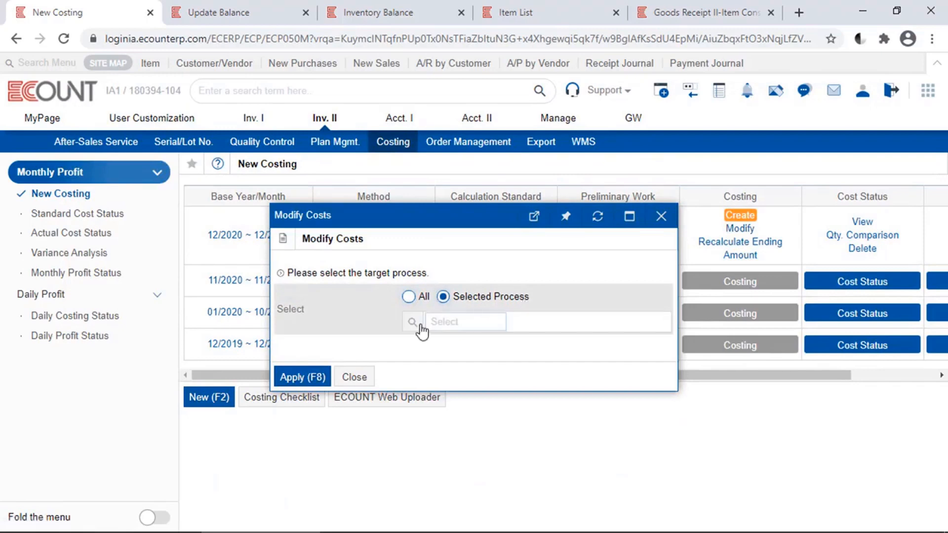
click(420, 326)
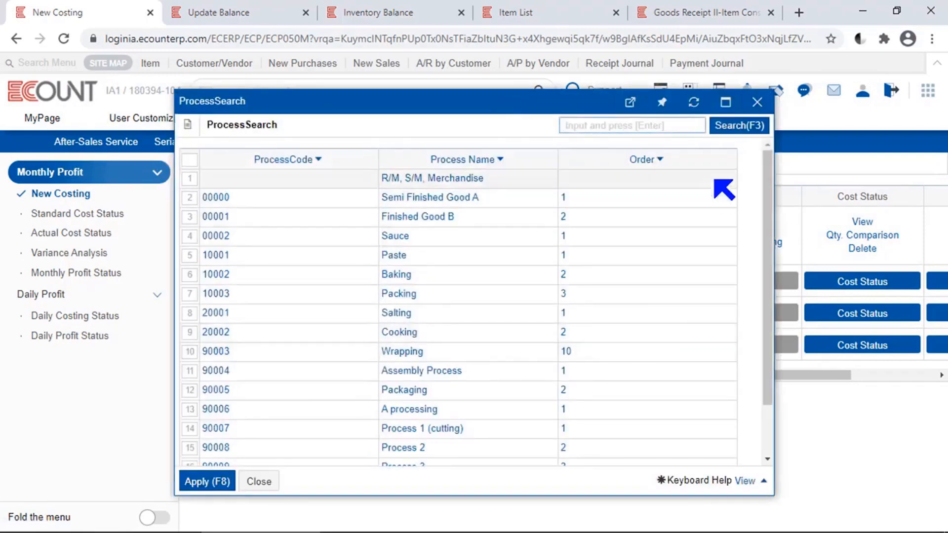
click(655, 164)
click(655, 164)
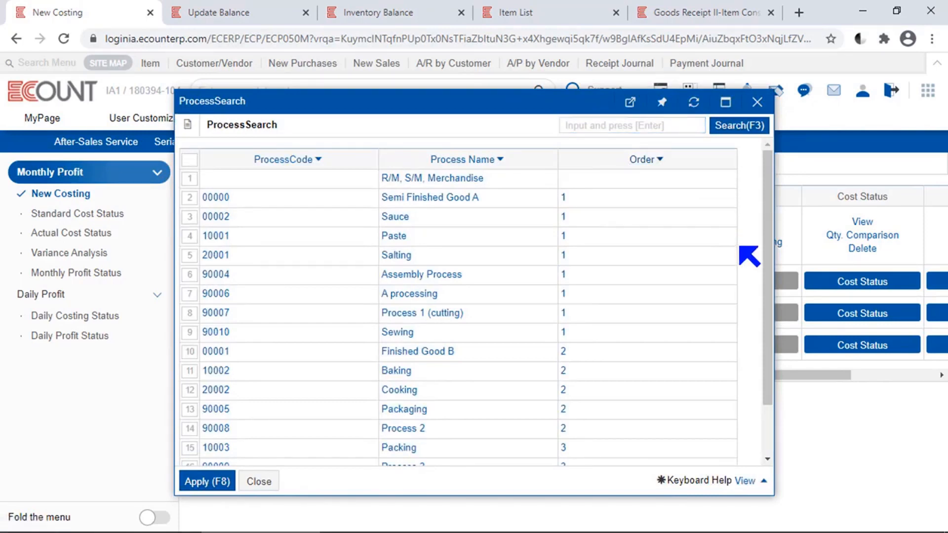
click(756, 102)
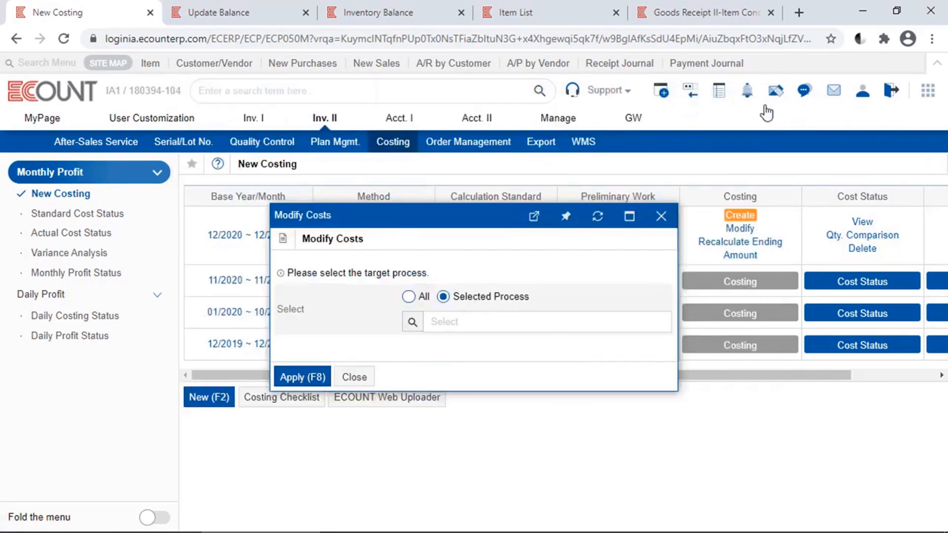
click(661, 216)
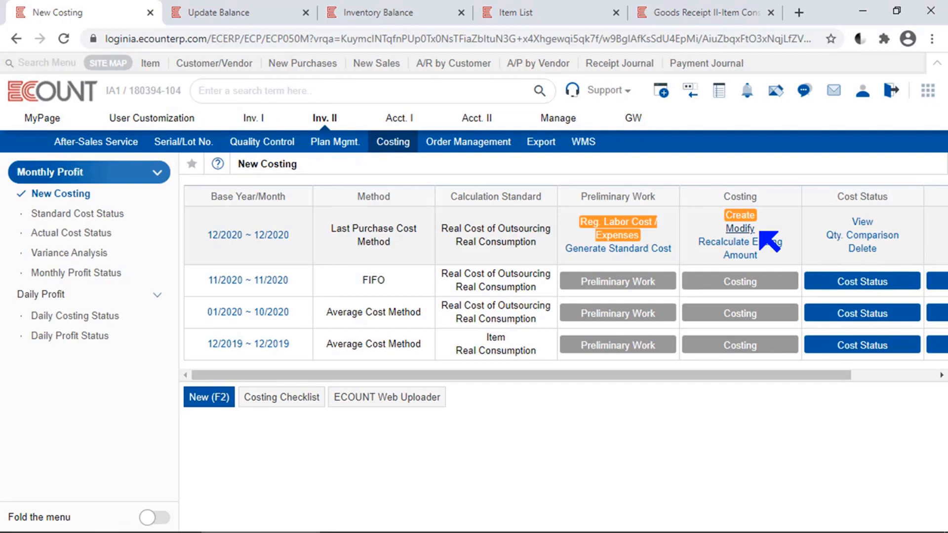
- Reopen the 12/2020 cost modification and display the cost calculation details for R/M, S/M, Merchandise as the selected process
click(753, 231)
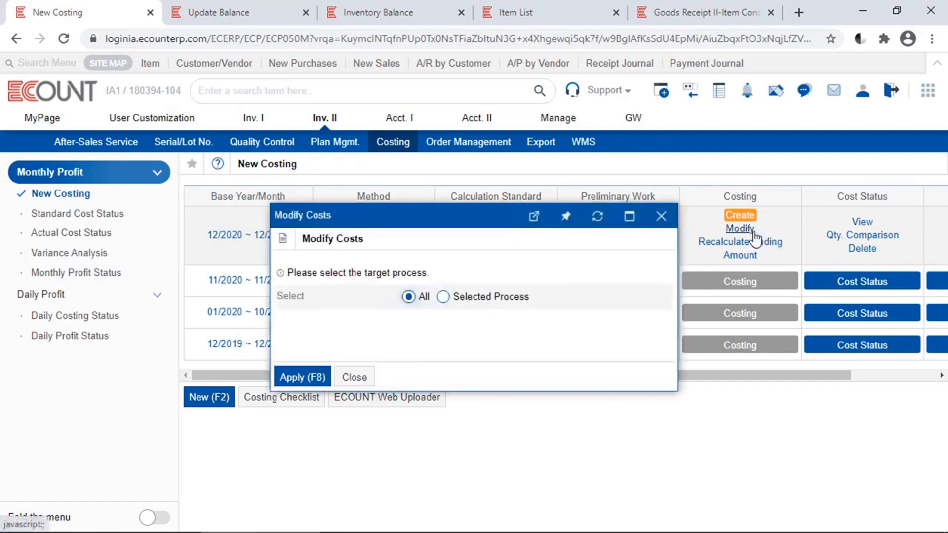
click(518, 298)
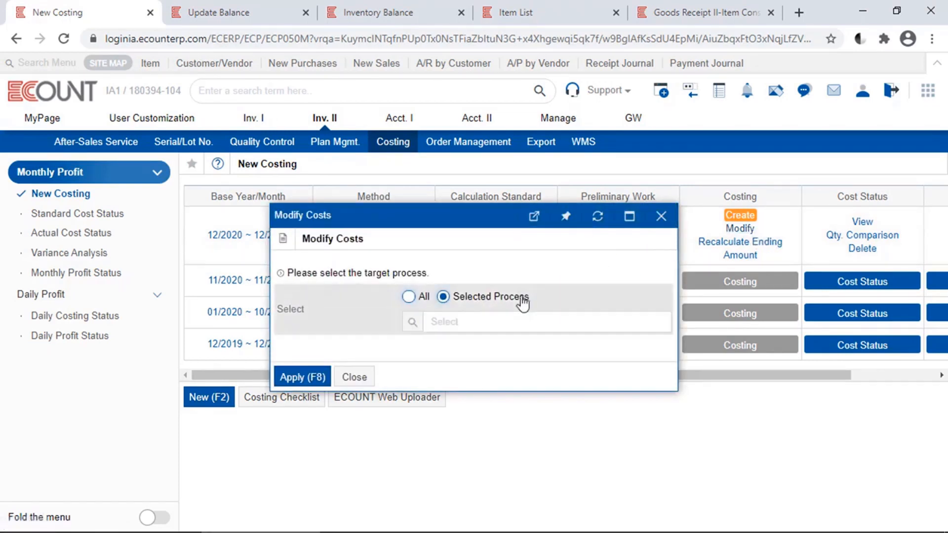
click(414, 325)
click(388, 180)
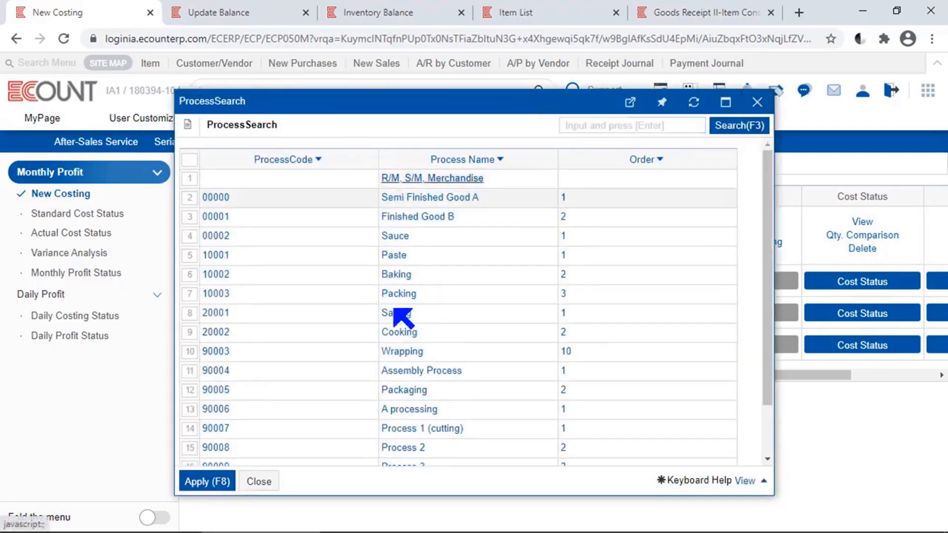
click(322, 385)
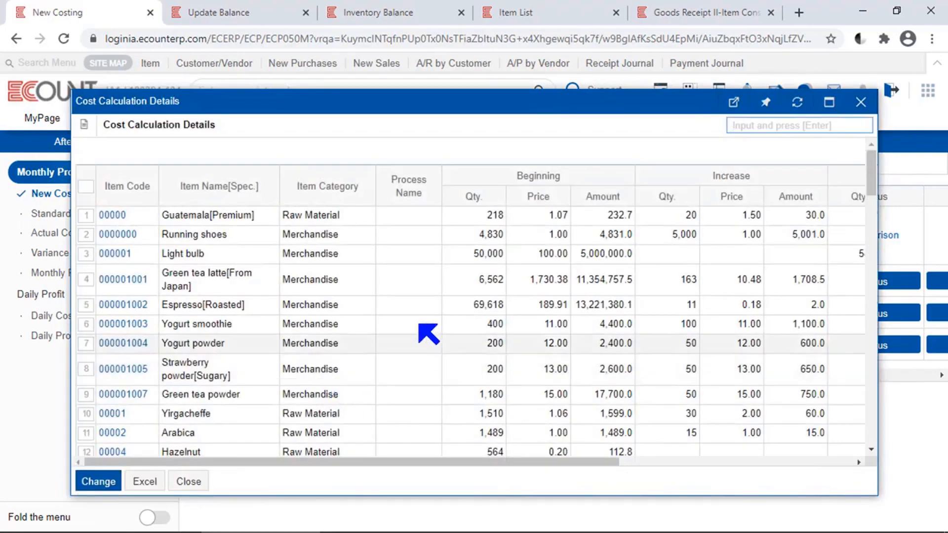
click(295, 141)
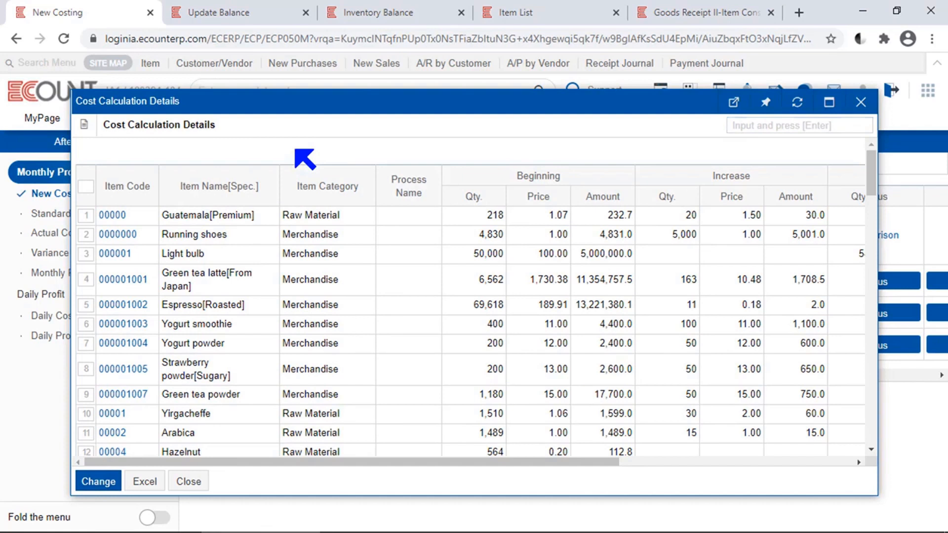
- Select all listed items, view their cost modification form, and close it and the calculation details without saving
click(90, 189)
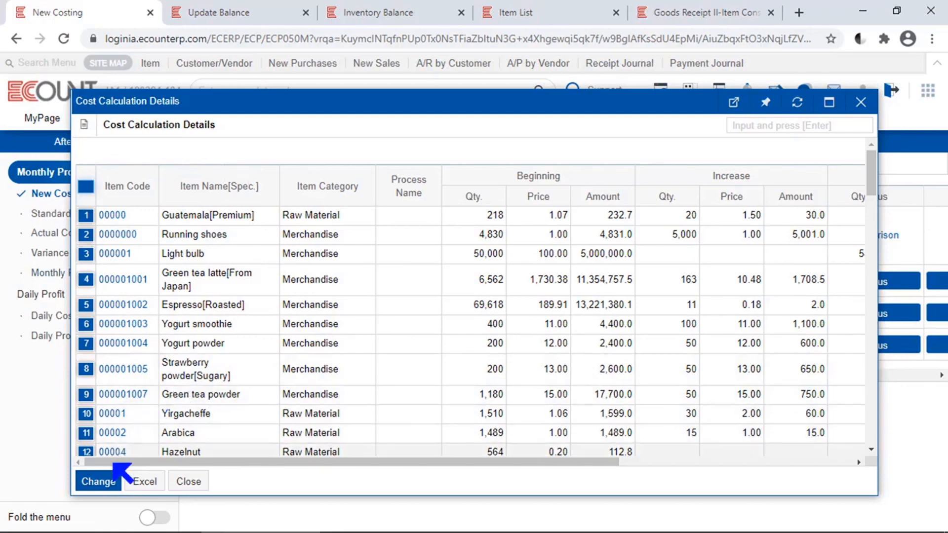
click(109, 486)
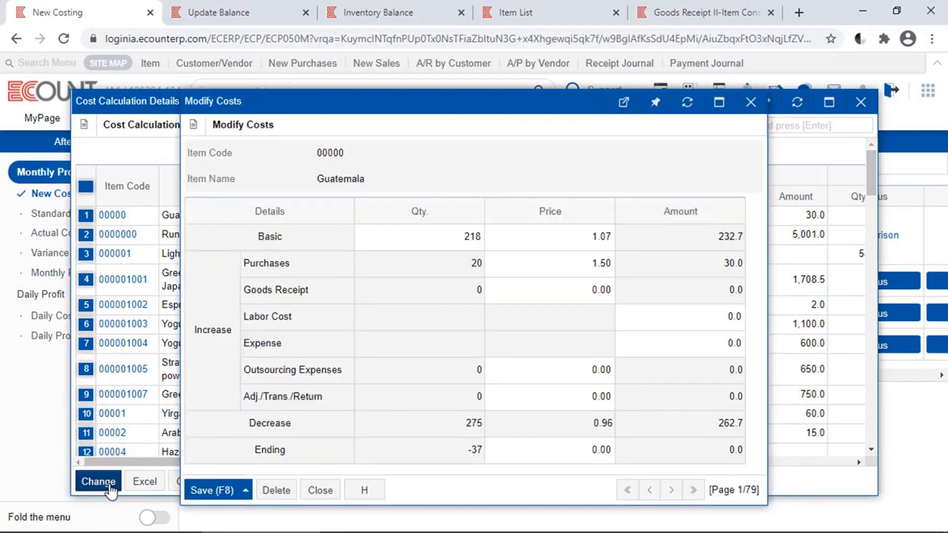
click(328, 499)
click(189, 481)
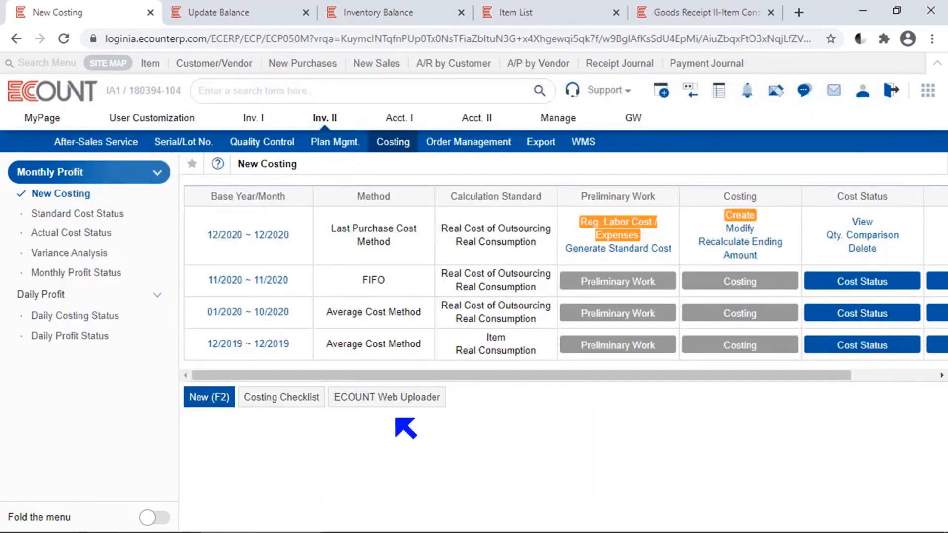
- Open the ECOUNT Web Uploader for modifying costs, review its column entry guidance, and close it without entering data
click(413, 402)
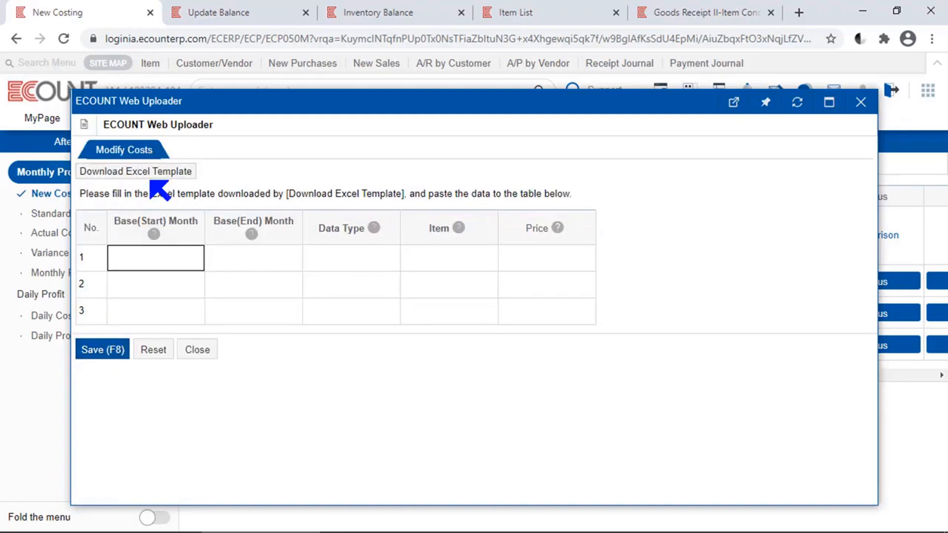
mouse_move(252, 236)
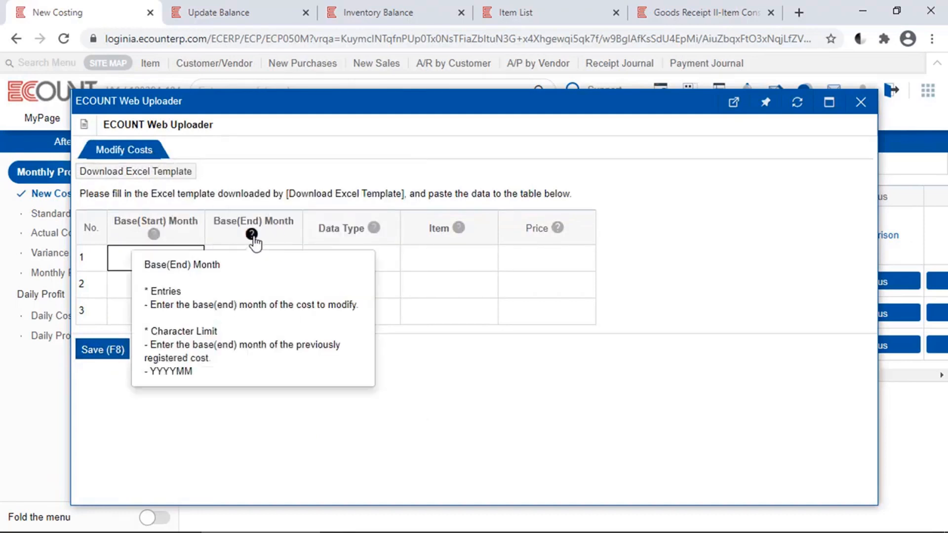
mouse_move(375, 232)
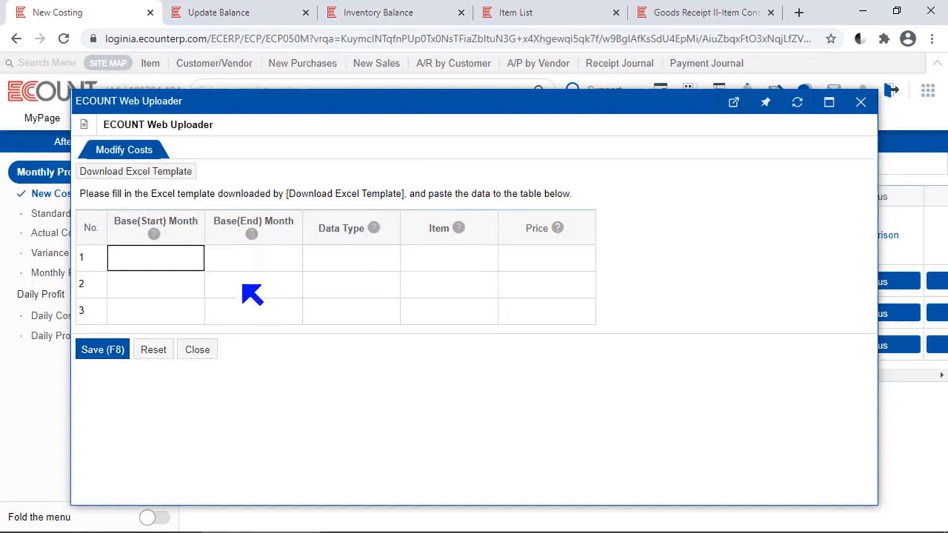
click(181, 256)
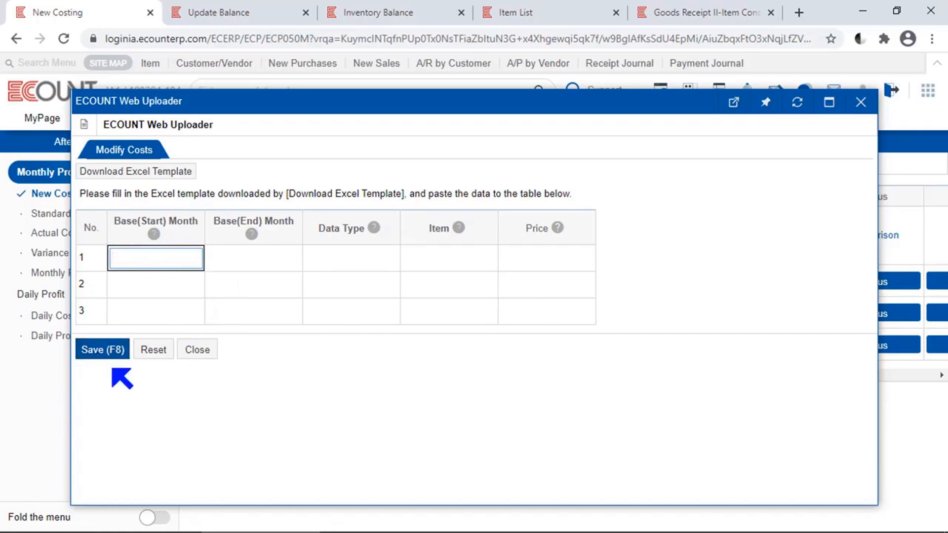
click(183, 357)
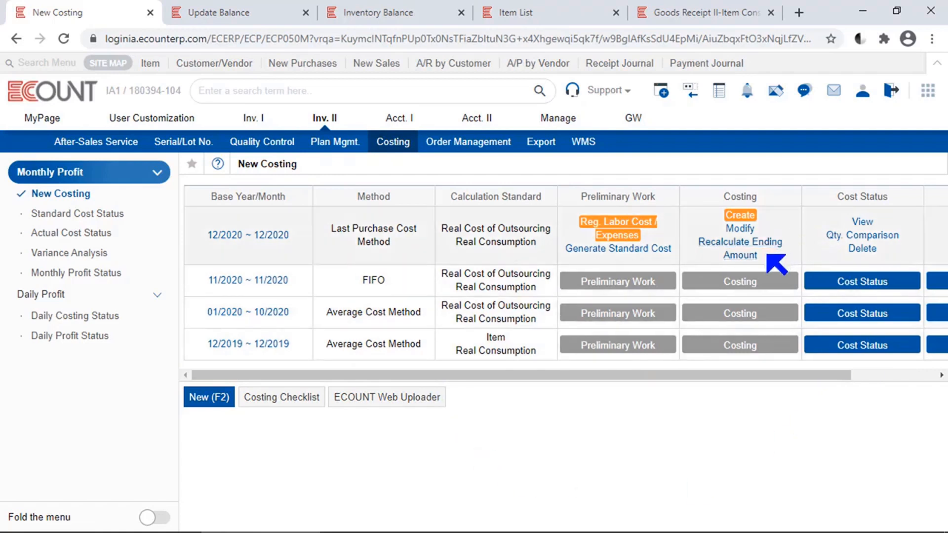
- Open Recalculate Ending Amount for 12/2020, target a selected process and sort the process list by ascending order number
drag(774, 263, 686, 245)
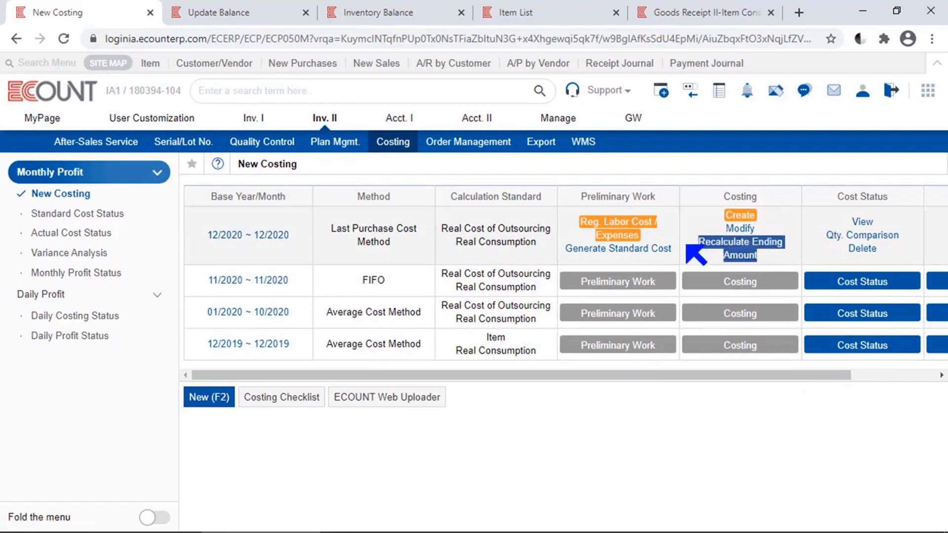
click(736, 254)
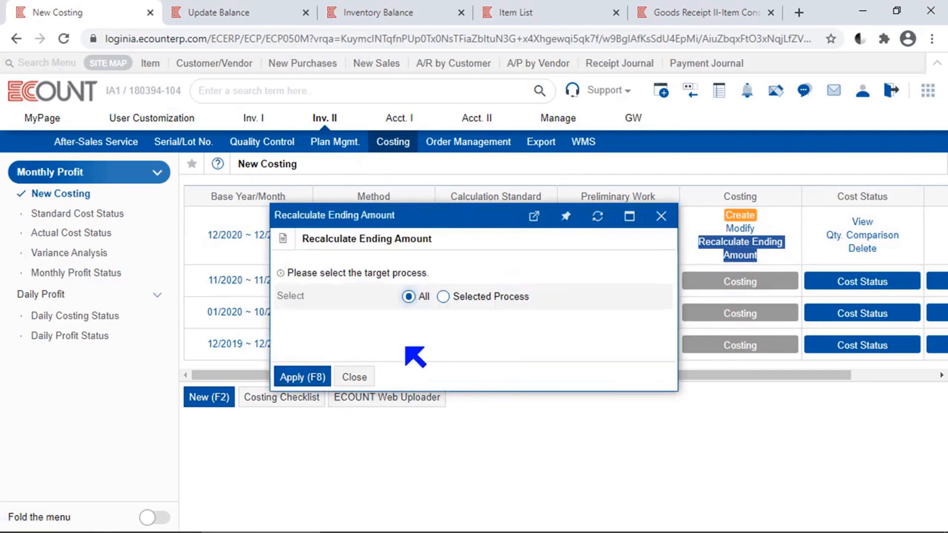
click(481, 299)
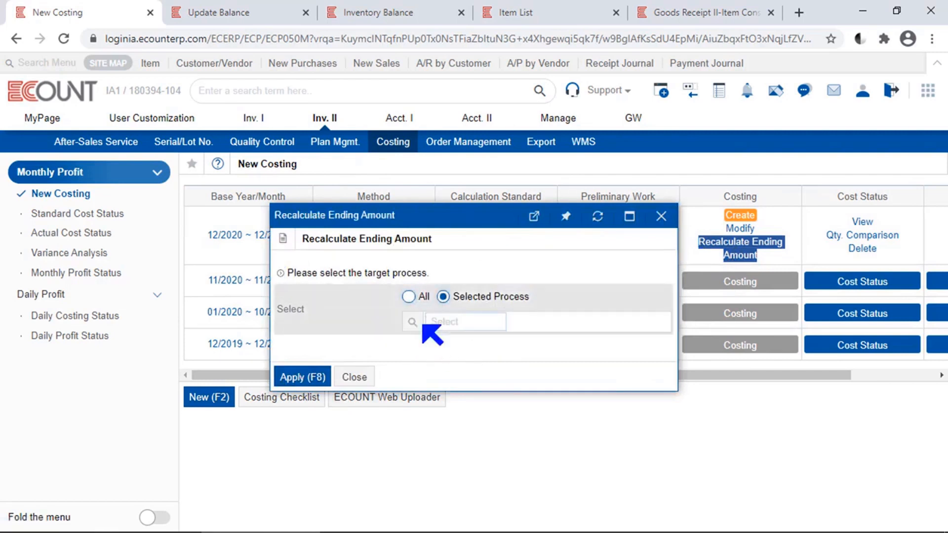
click(417, 326)
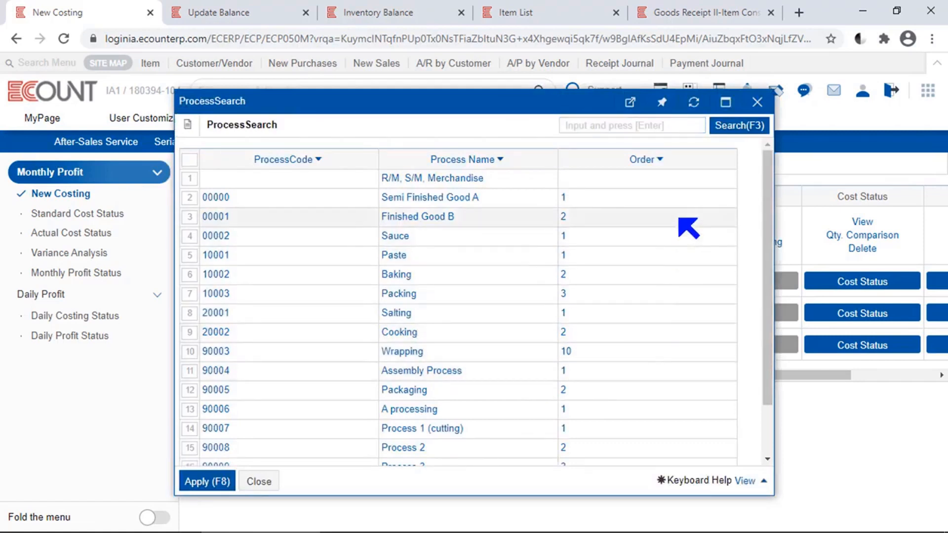
click(649, 167)
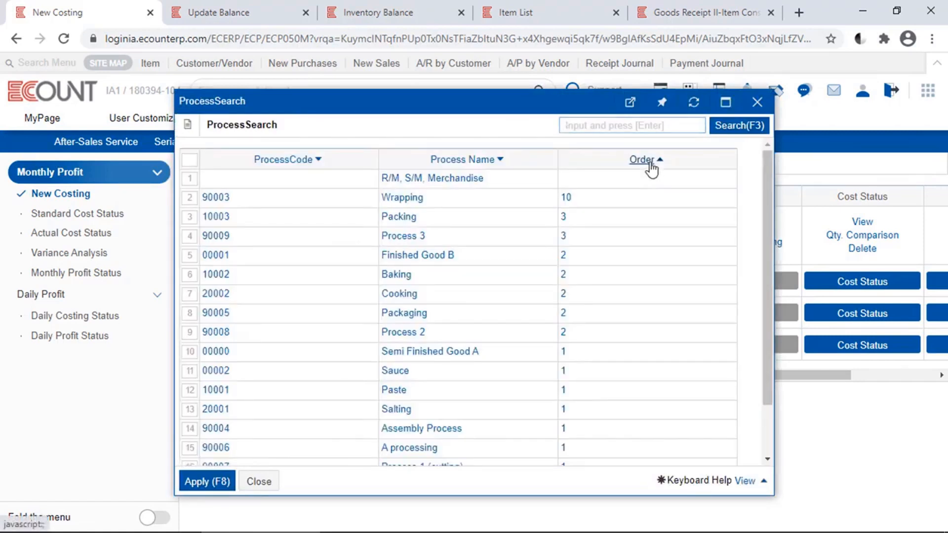
click(649, 167)
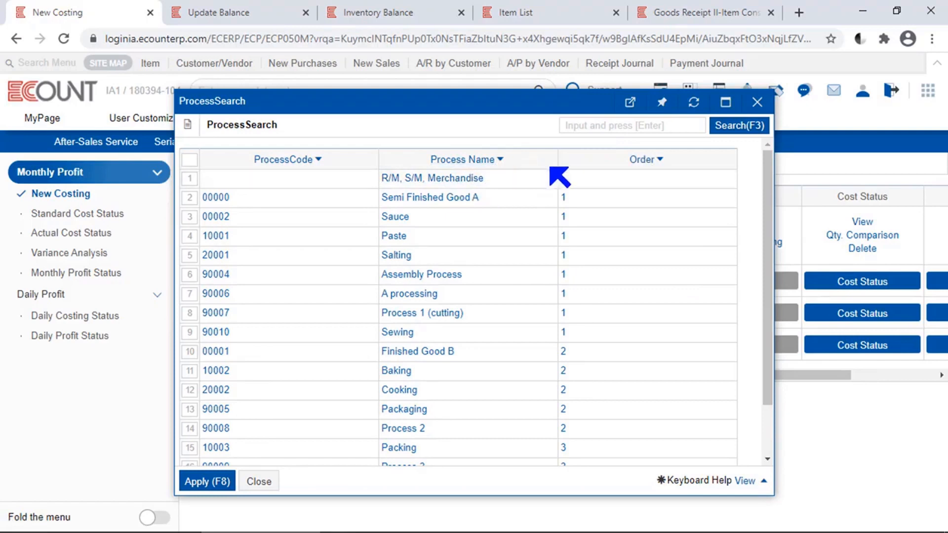
- Examine the first- and second-order processes in the list, and close the ending amount recalculation without applying it
click(563, 198)
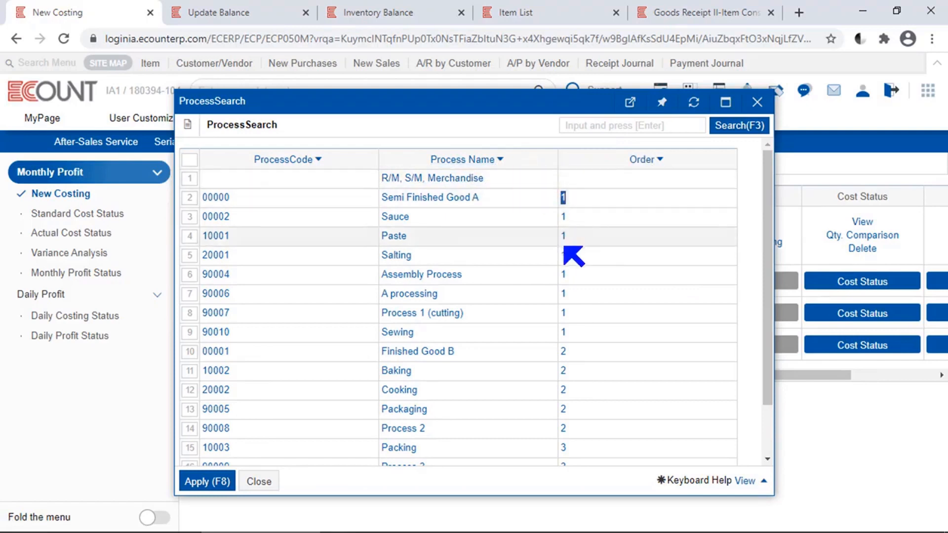
click(549, 250)
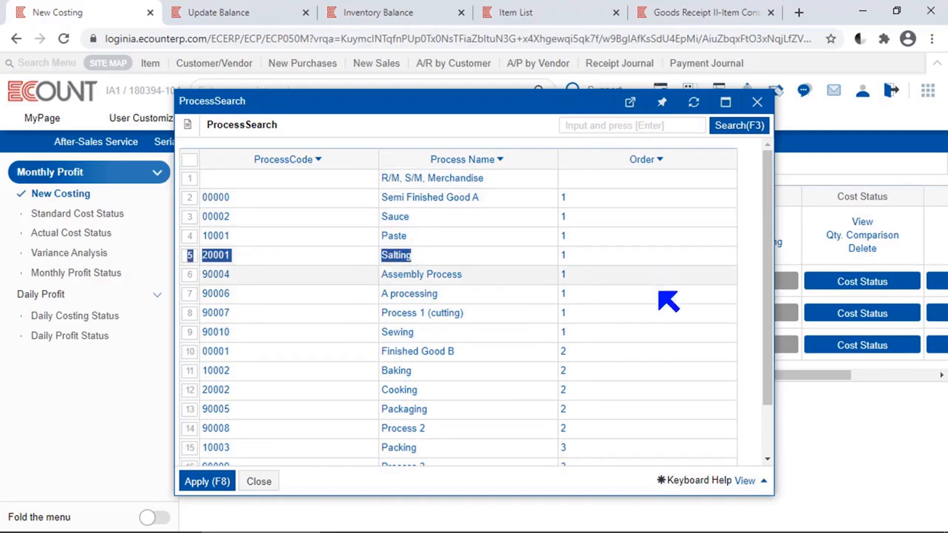
click(587, 351)
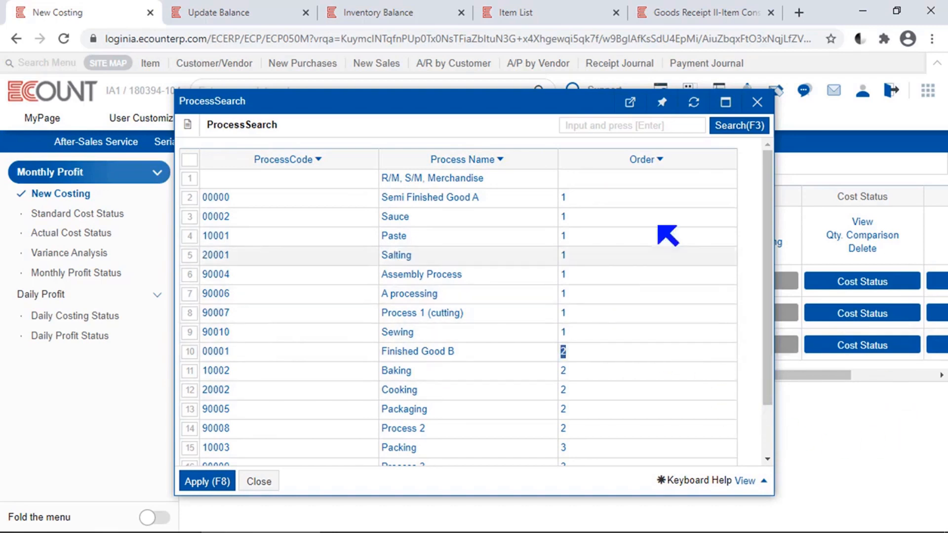
click(760, 103)
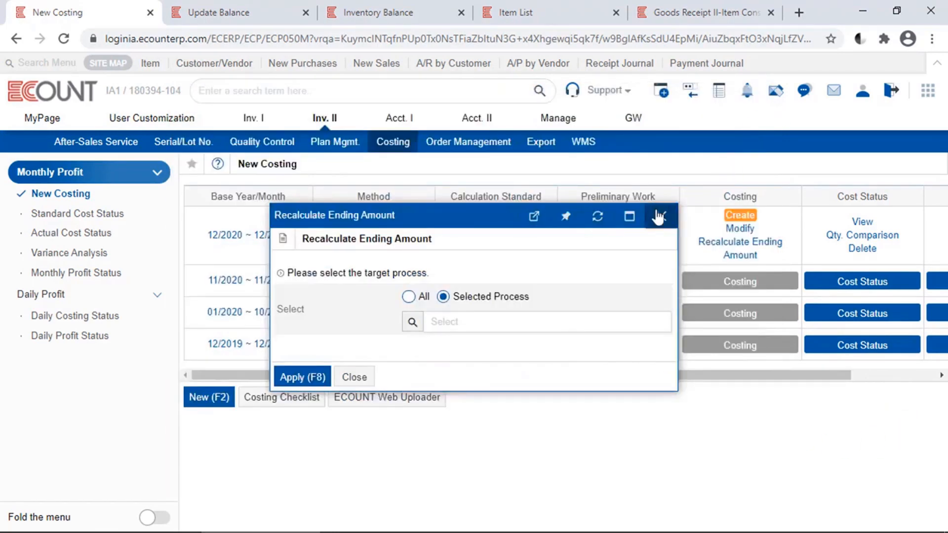
click(661, 216)
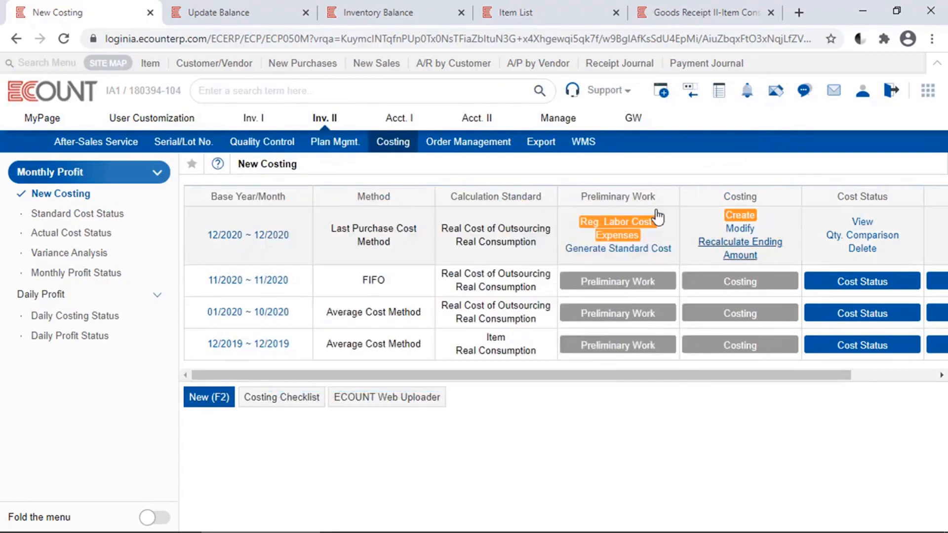
click(740, 228)
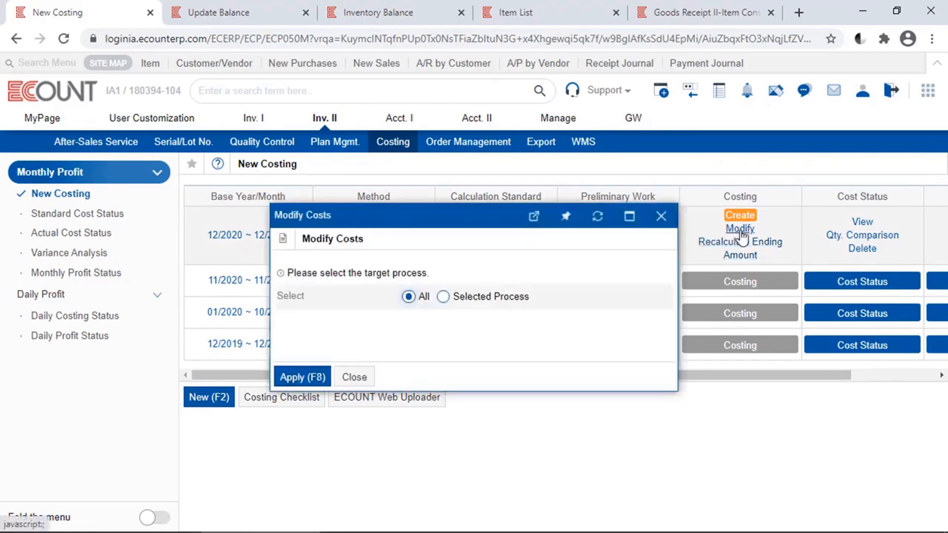
click(660, 217)
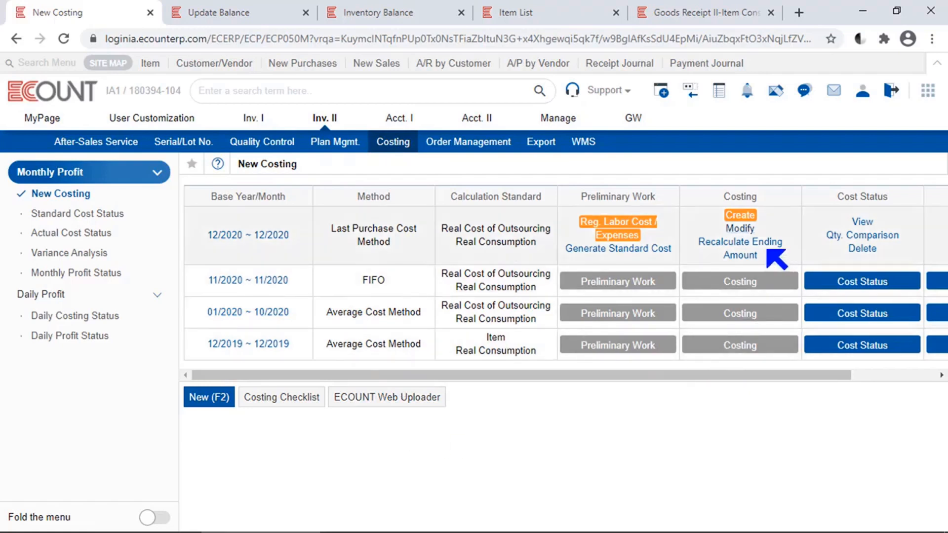
- View the Costing Checklist results, examine the items flagged under each check, and close the checklist
drag(777, 258, 692, 241)
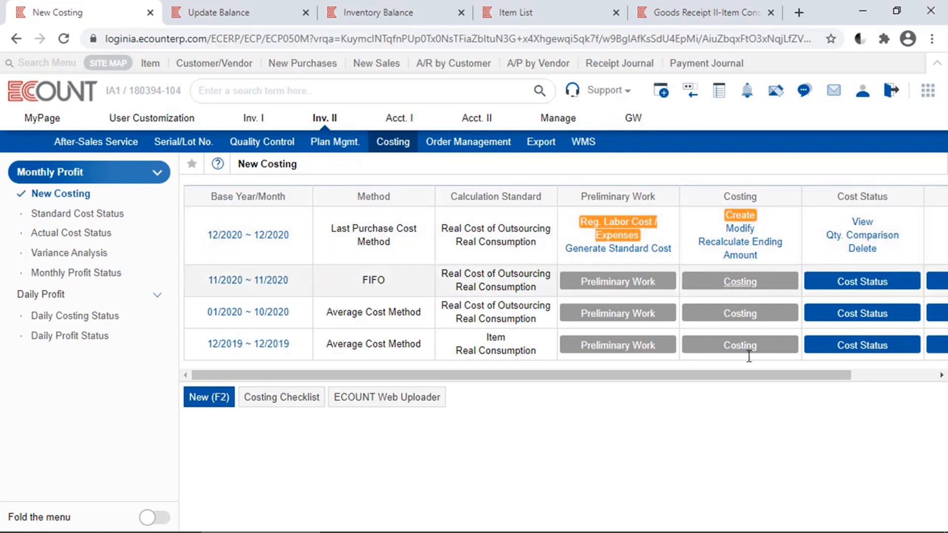
click(279, 400)
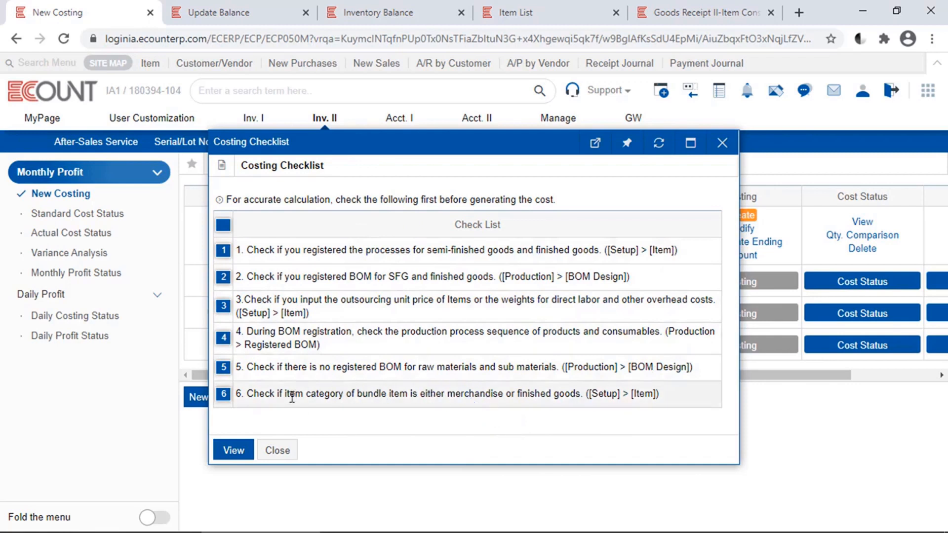
click(230, 450)
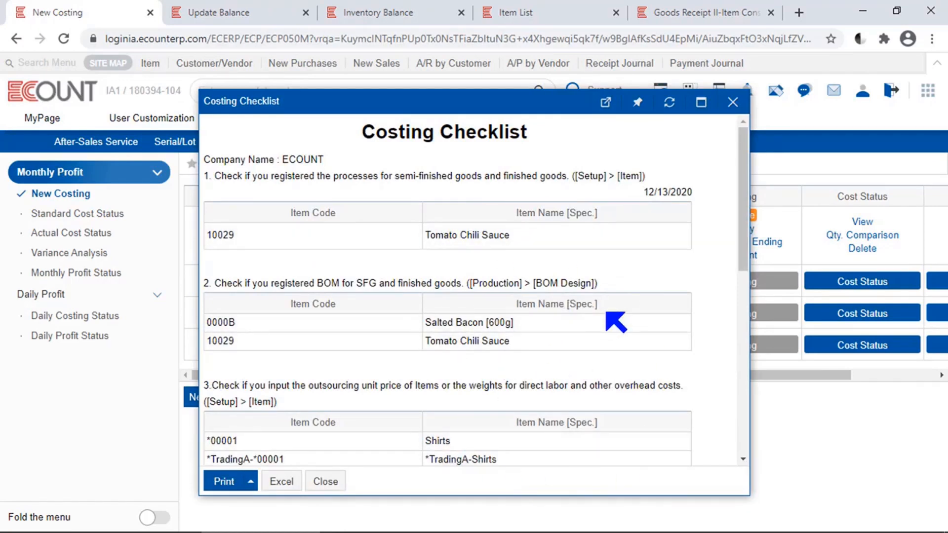
drag(528, 235, 425, 236)
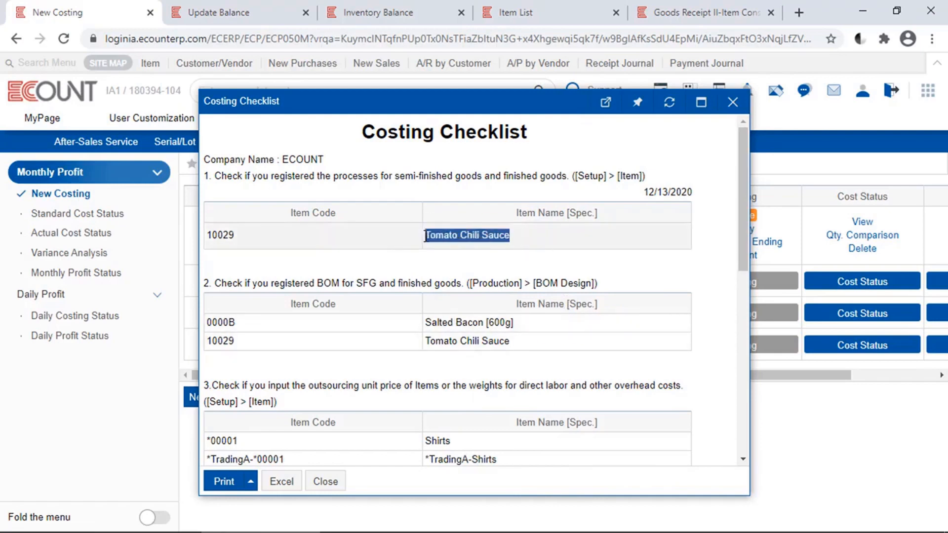
drag(380, 176, 336, 177)
drag(546, 338, 245, 281)
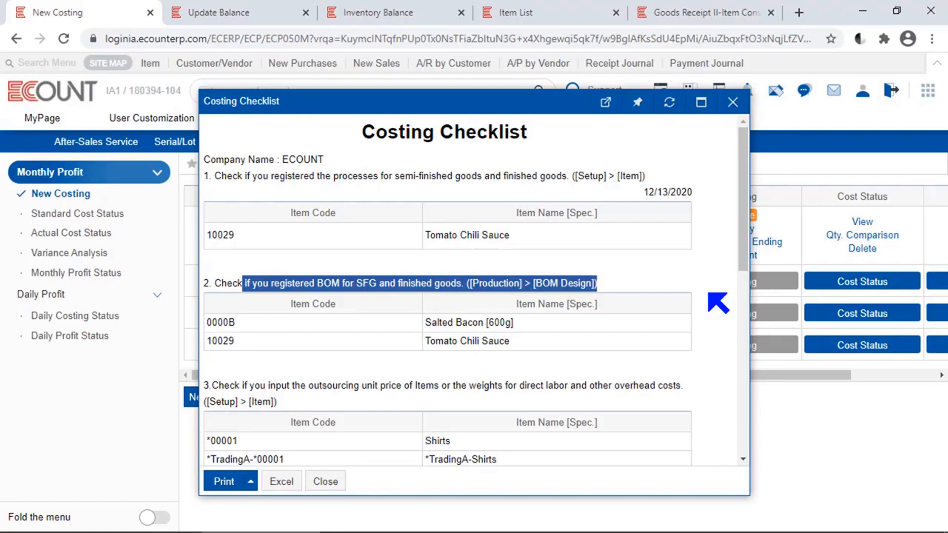
scroll(710, 296, down, 9)
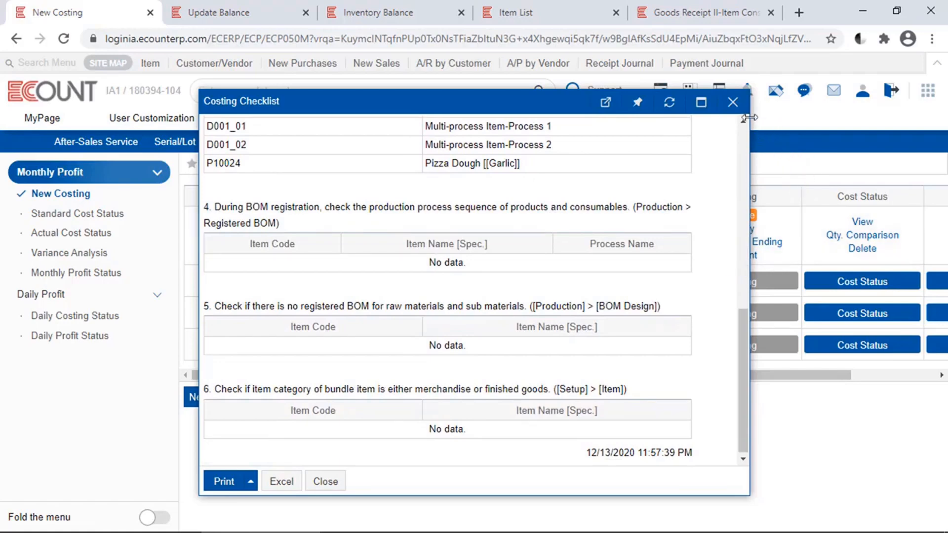
click(733, 103)
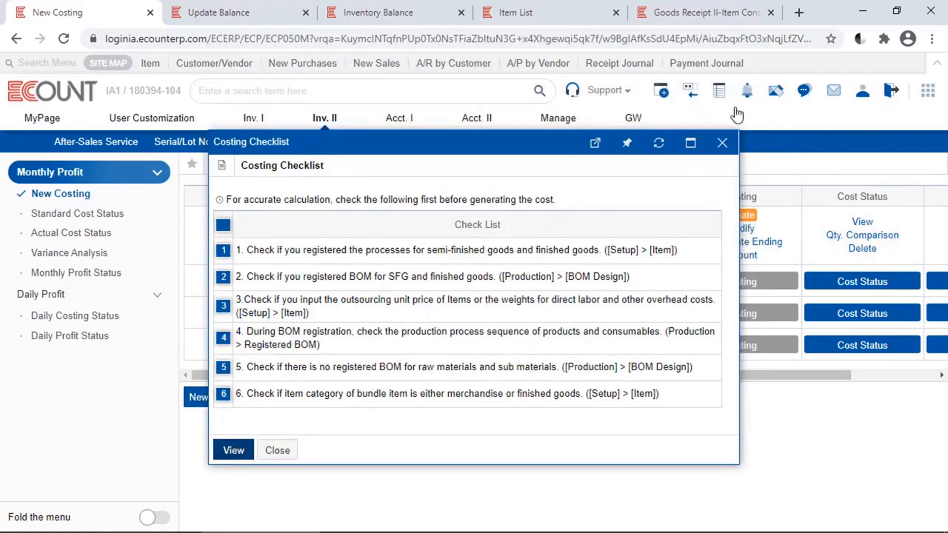
click(721, 143)
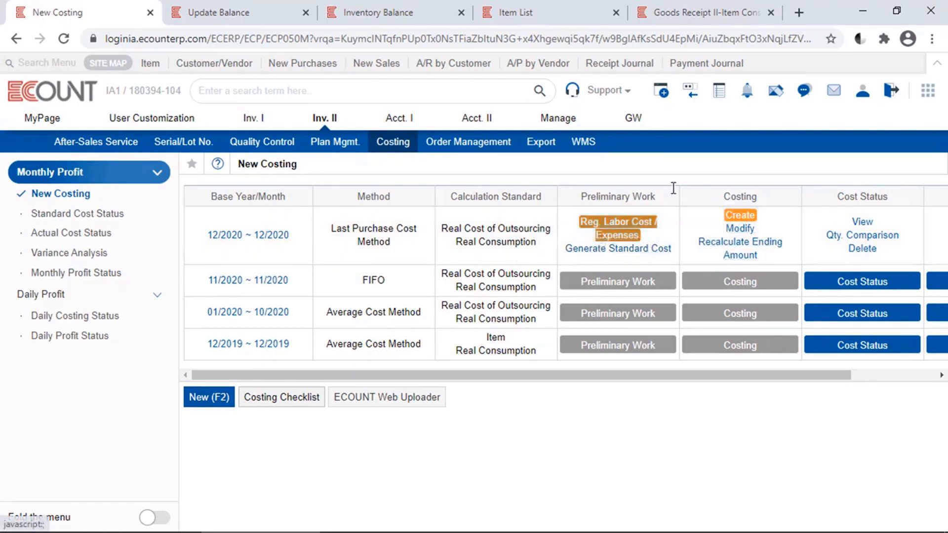
- Generate the standard cost for the 12/2020 costing period
click(646, 252)
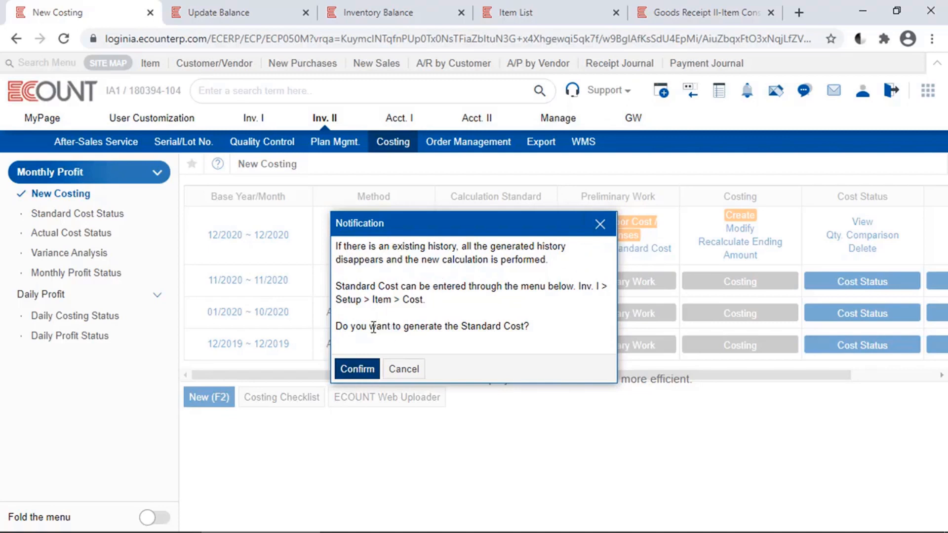
click(357, 369)
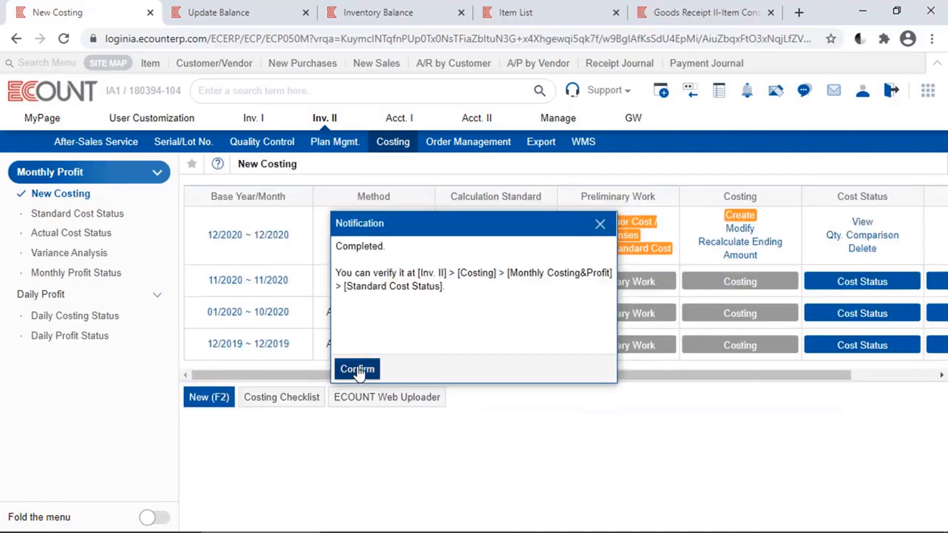
click(357, 370)
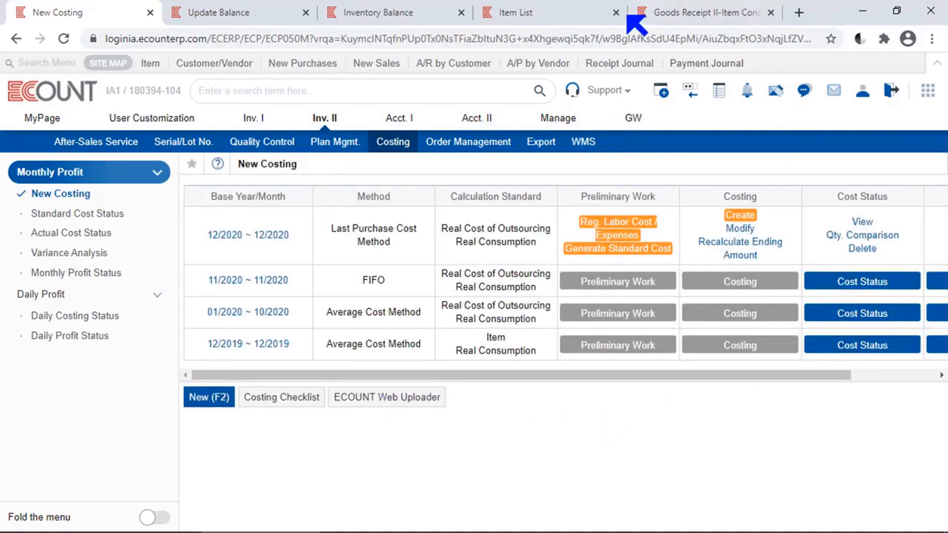
- Switch to the Item List and examine the standard material, expenses, labor and O/E cost fields of item P10027
click(572, 6)
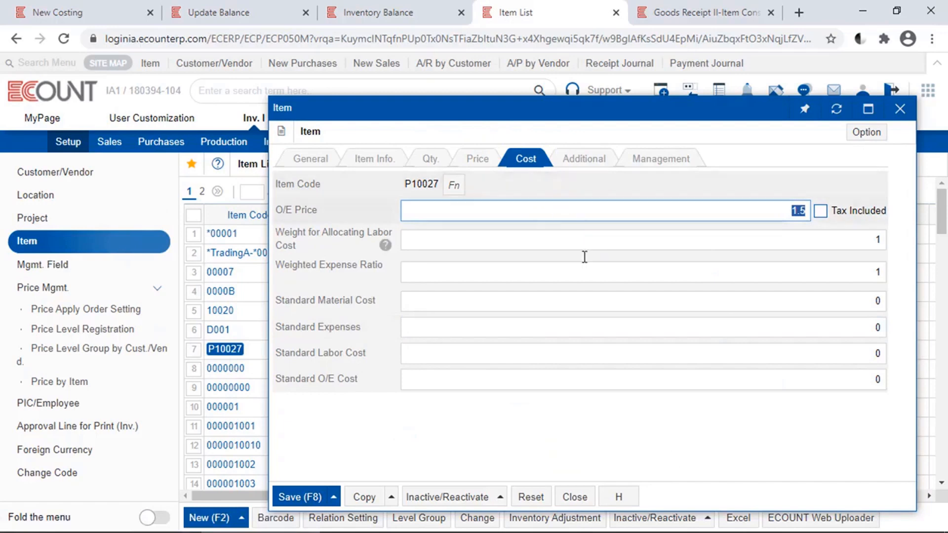
click(557, 302)
click(550, 329)
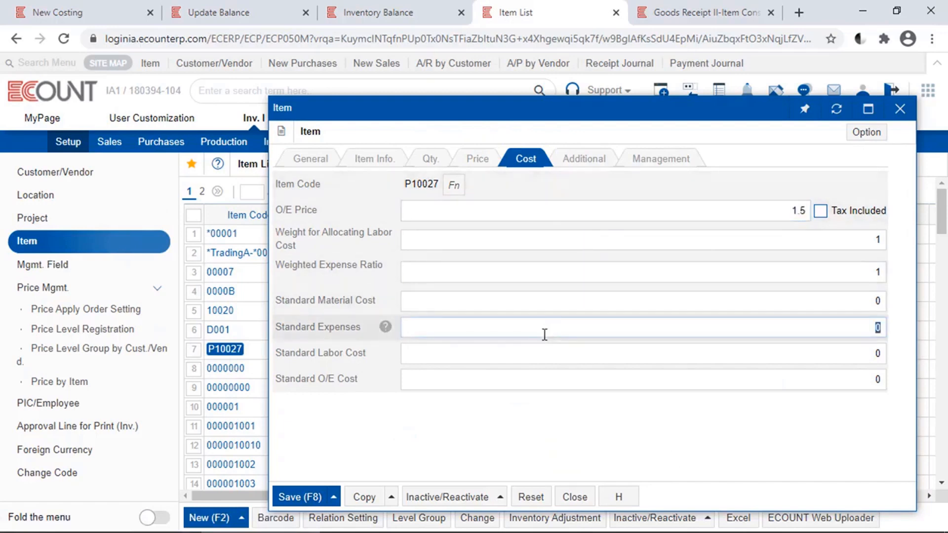
click(543, 351)
click(540, 377)
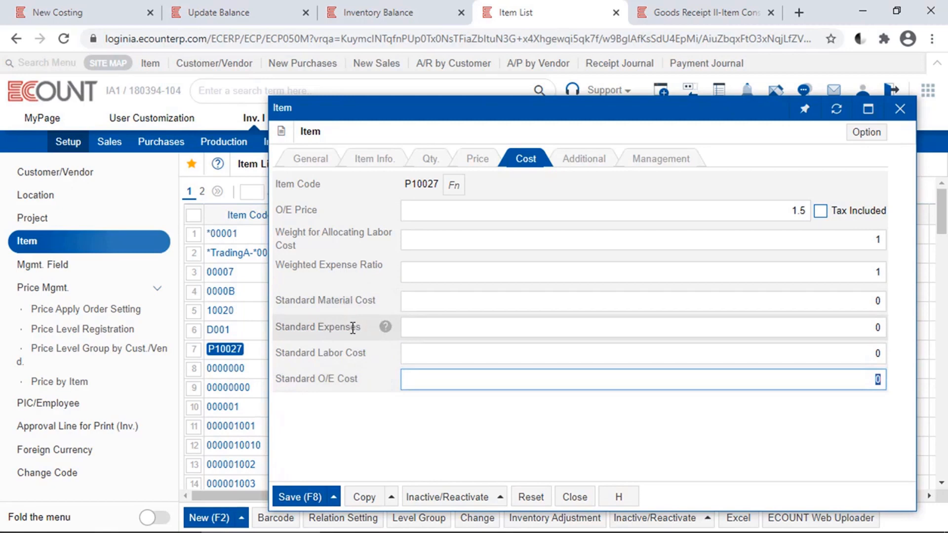
click(879, 303)
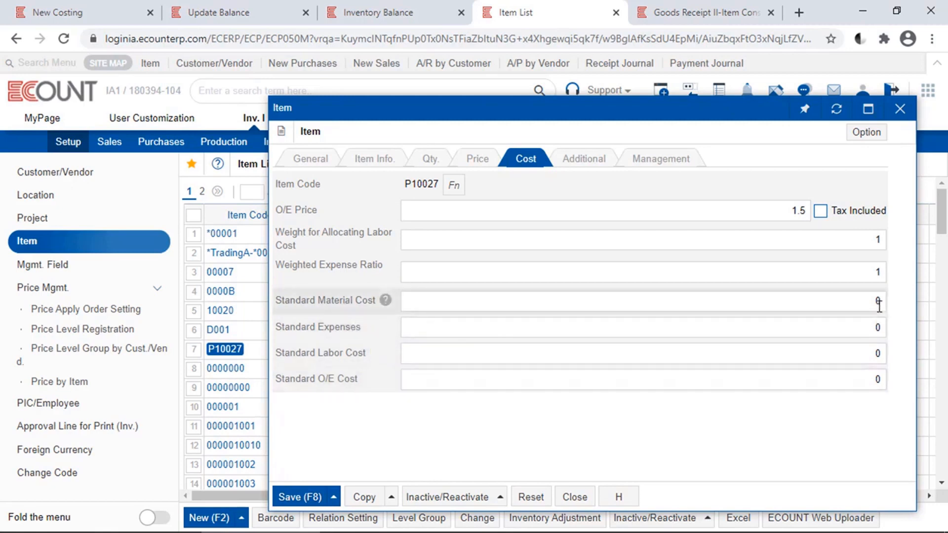
click(870, 303)
click(844, 329)
click(844, 352)
click(849, 376)
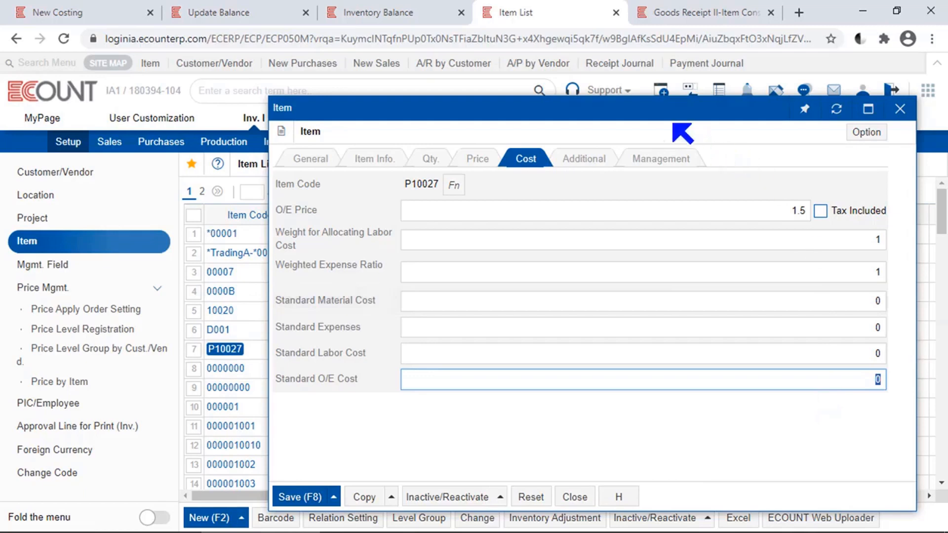
- Set item P10027's Standard Labor Cost to 2 and its Standard Expenses to 3
drag(678, 117, 811, 152)
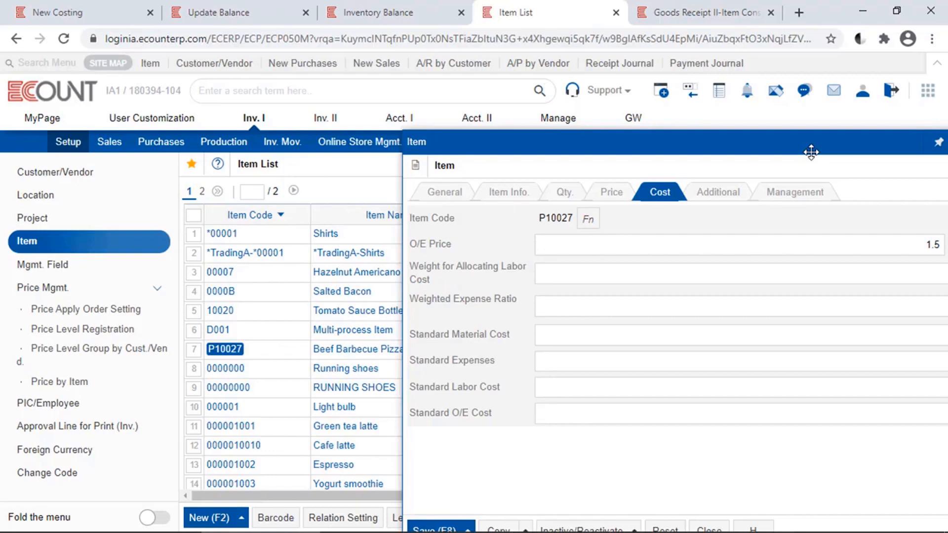
drag(811, 152, 610, 85)
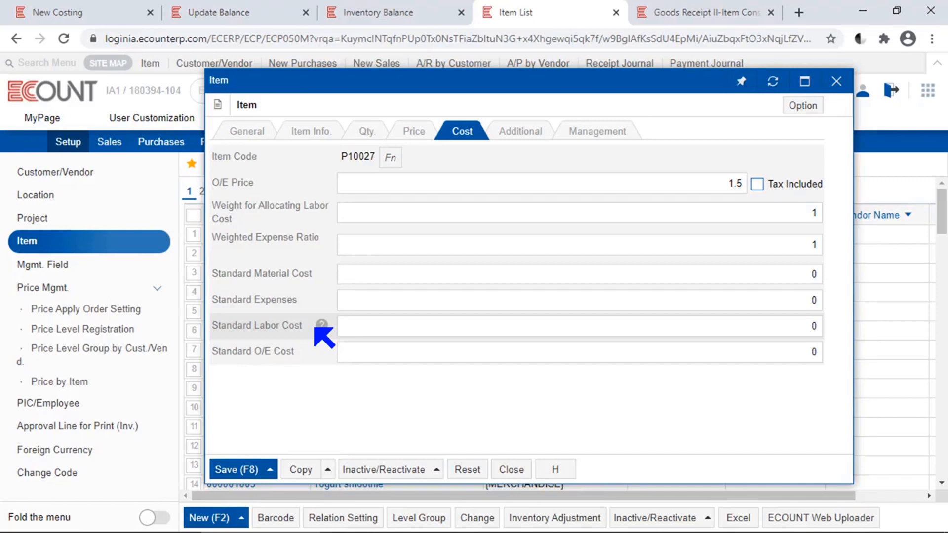
click(621, 329)
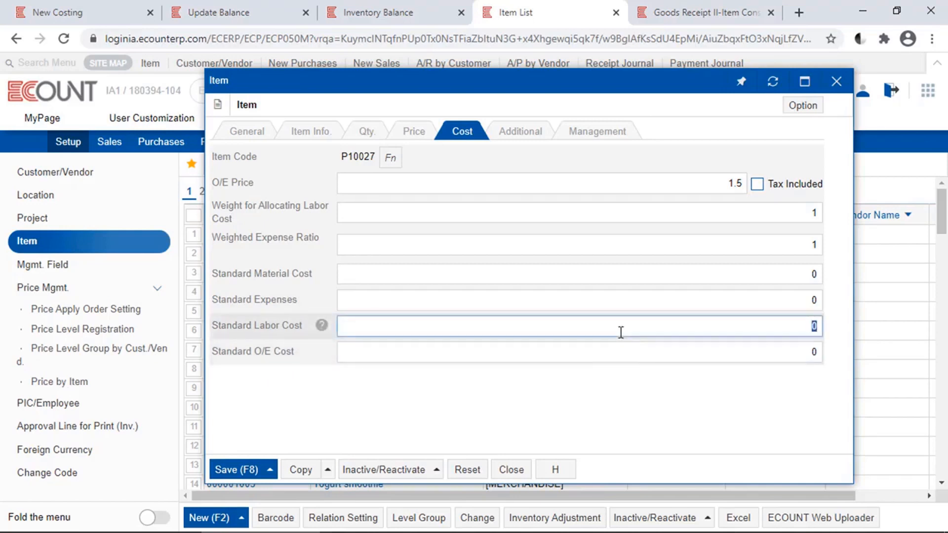
text(2)
click(676, 304)
text(3)
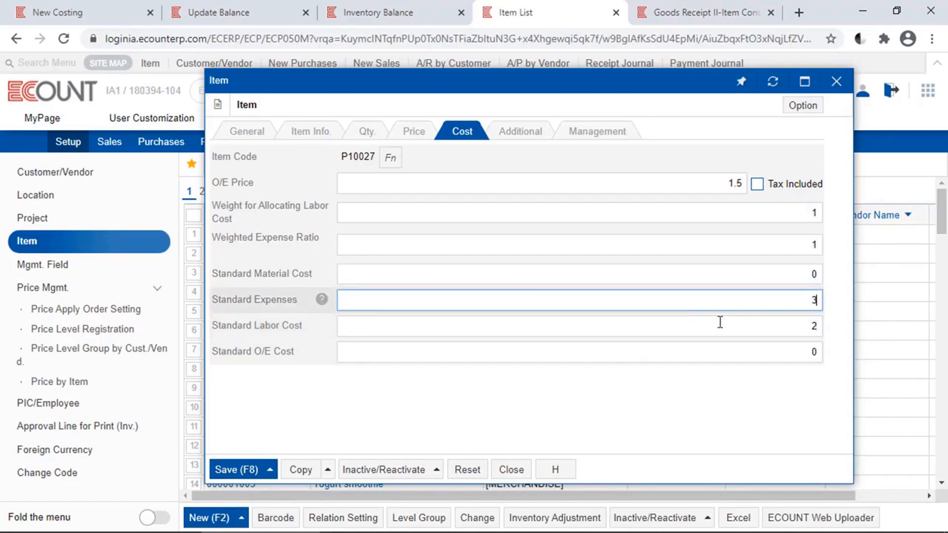
click(762, 406)
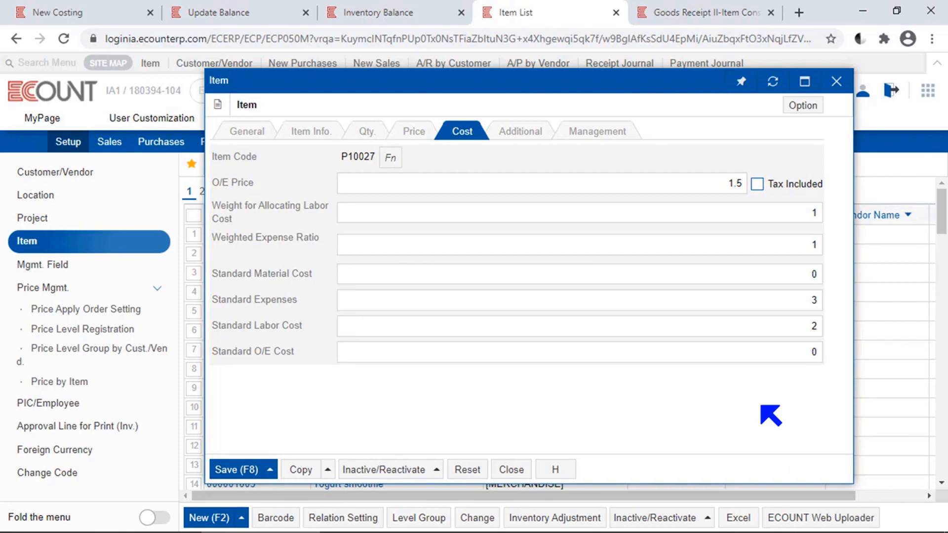
- Set item P10027's Standard O/E Cost to 4 and save the item
click(787, 360)
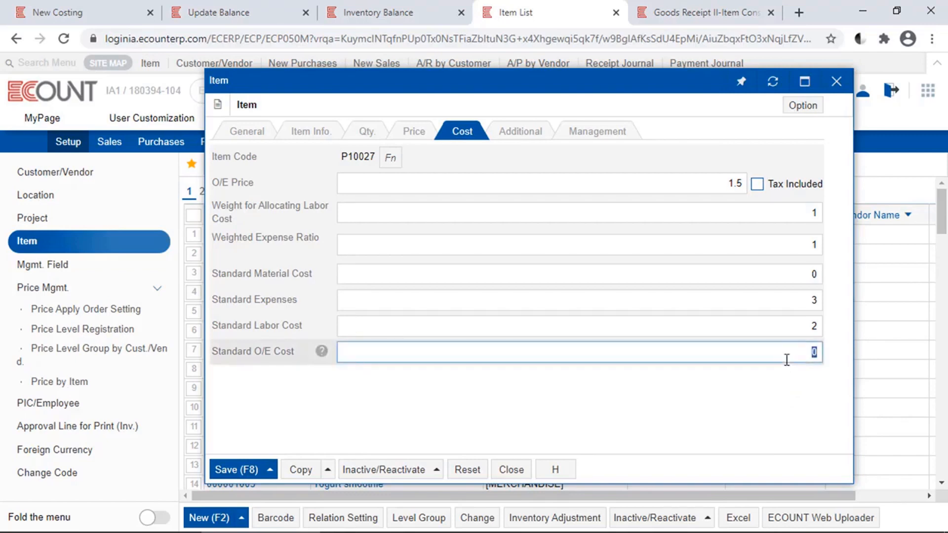
text(4)
click(789, 388)
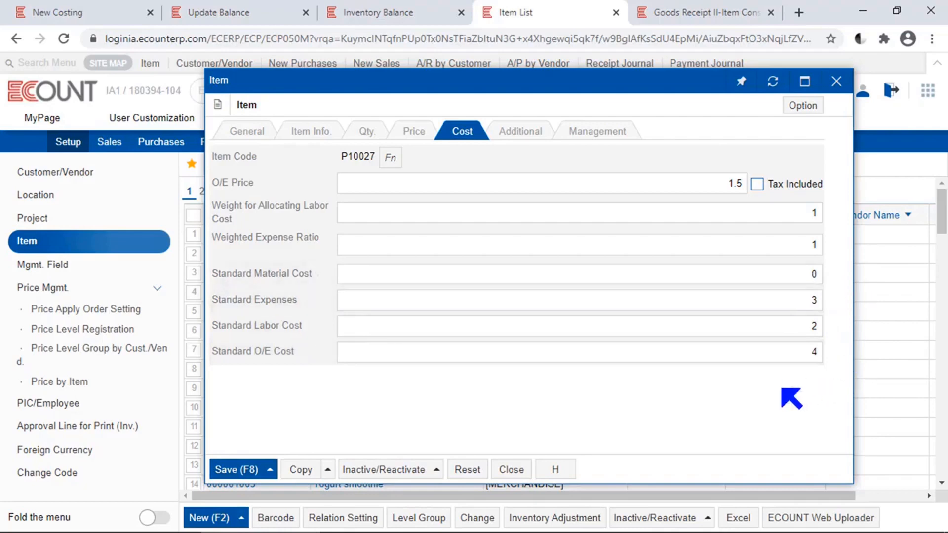
click(245, 475)
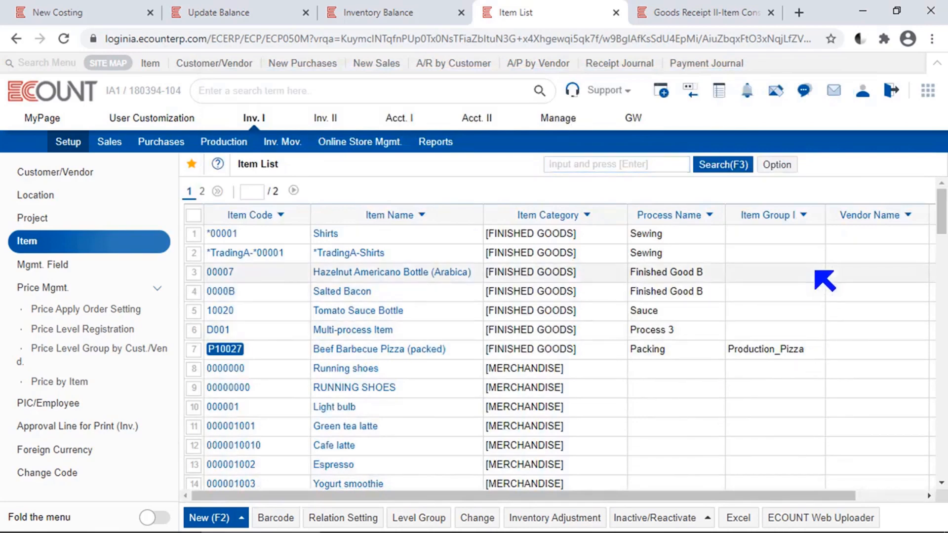
- Return to New Costing and regenerate the 12/2020 standard cost using the saved item costs
click(82, 11)
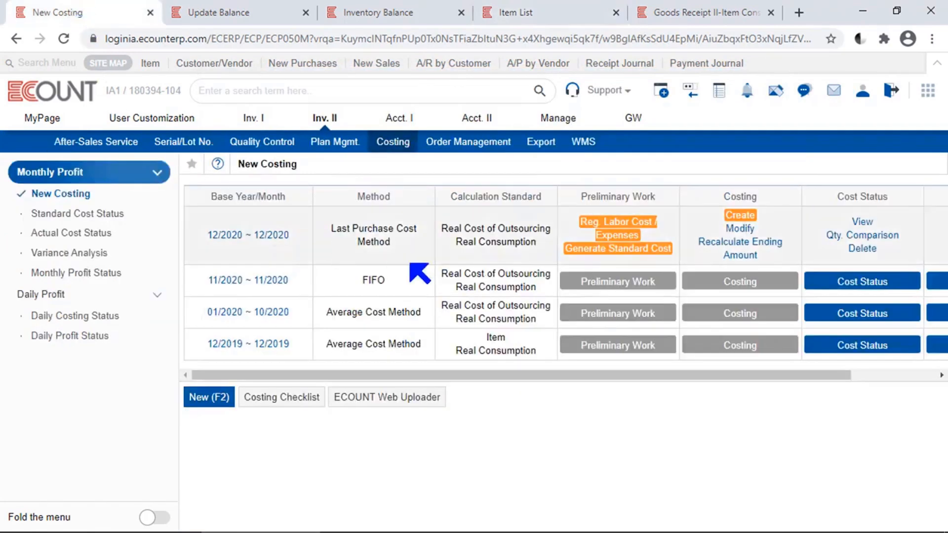
click(587, 252)
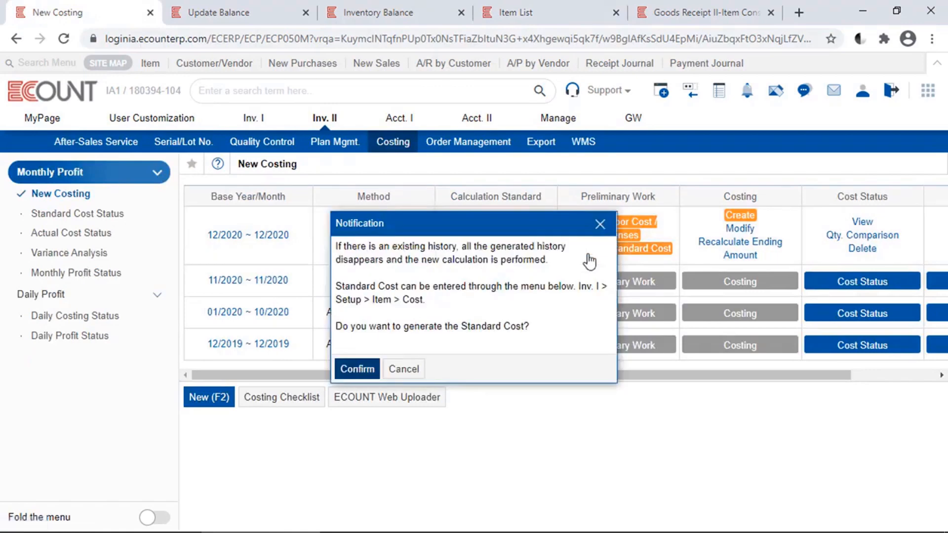
click(352, 373)
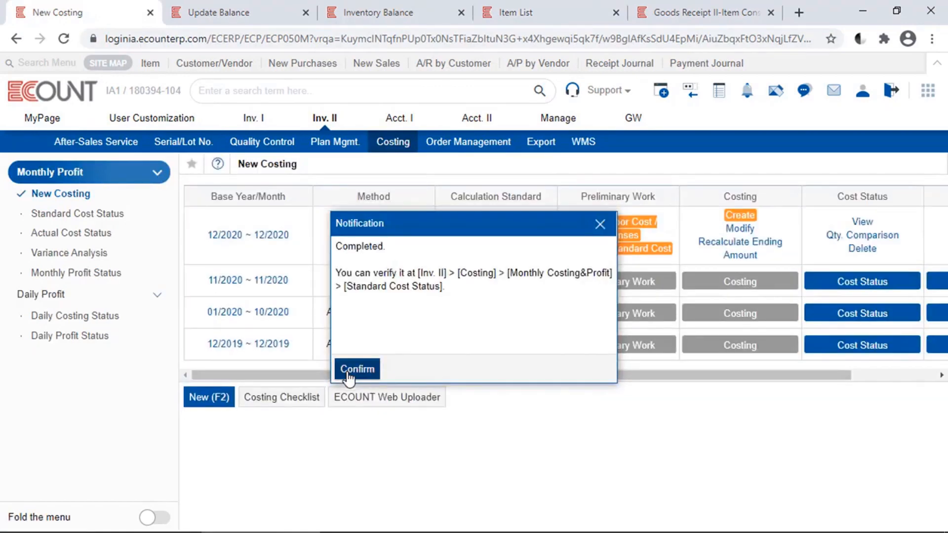
click(348, 375)
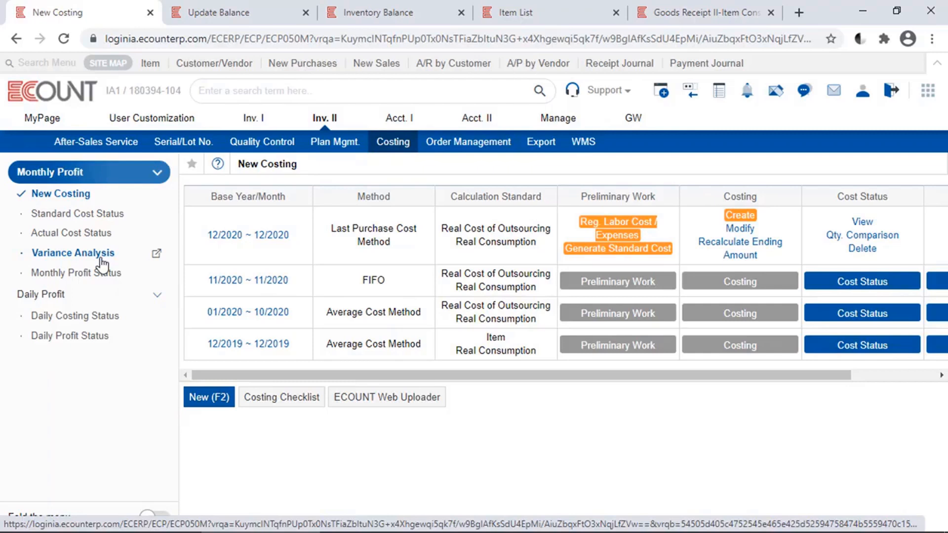
- Open Invoicing for 12/2020, review the auto-generated closing slip by account, and close it without saving
drag(390, 377, 648, 395)
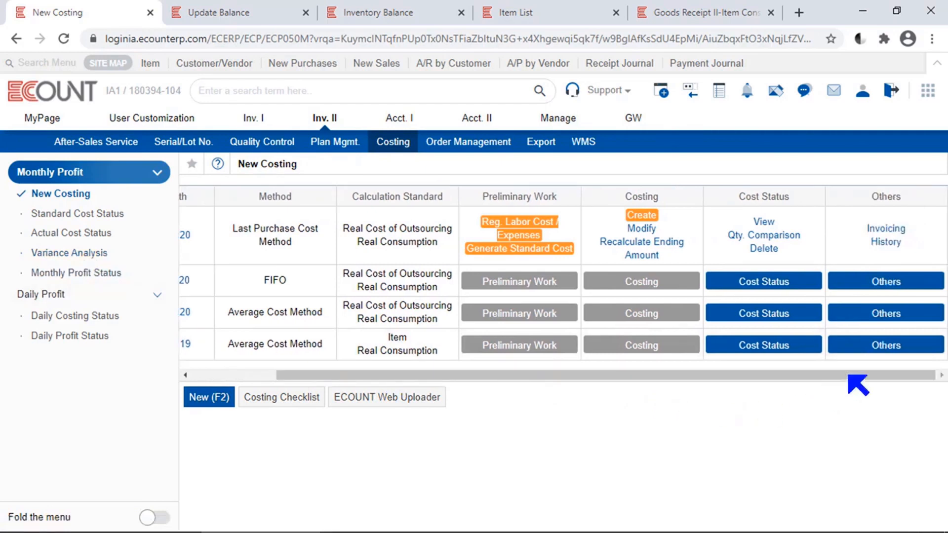
click(895, 236)
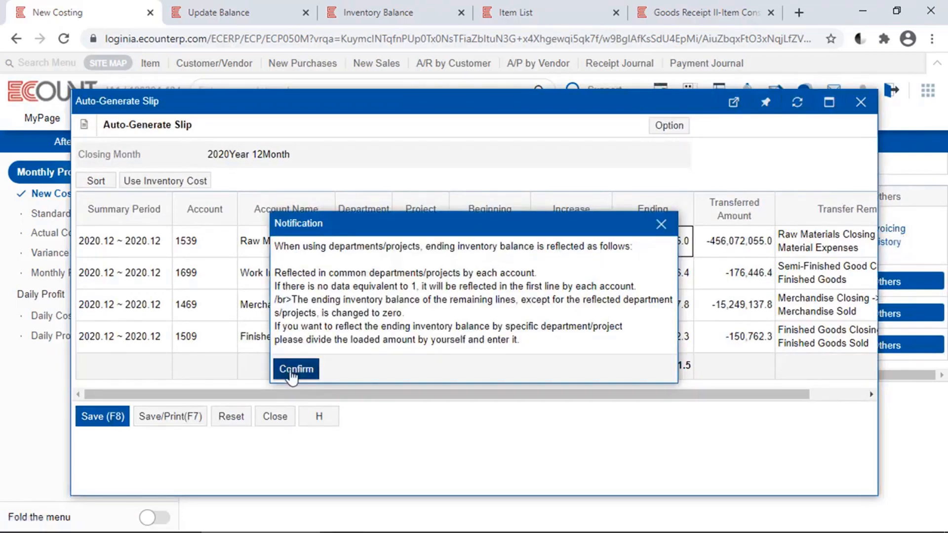
click(292, 369)
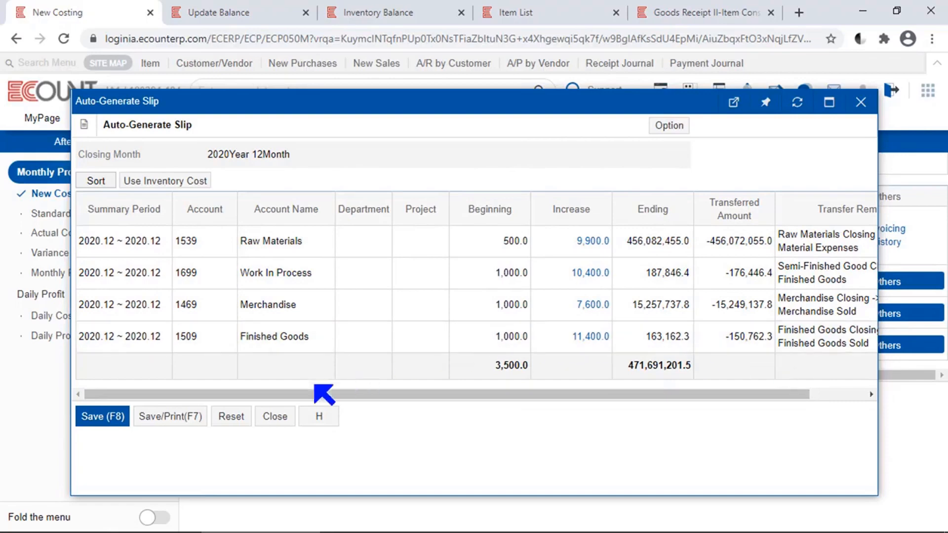
click(277, 416)
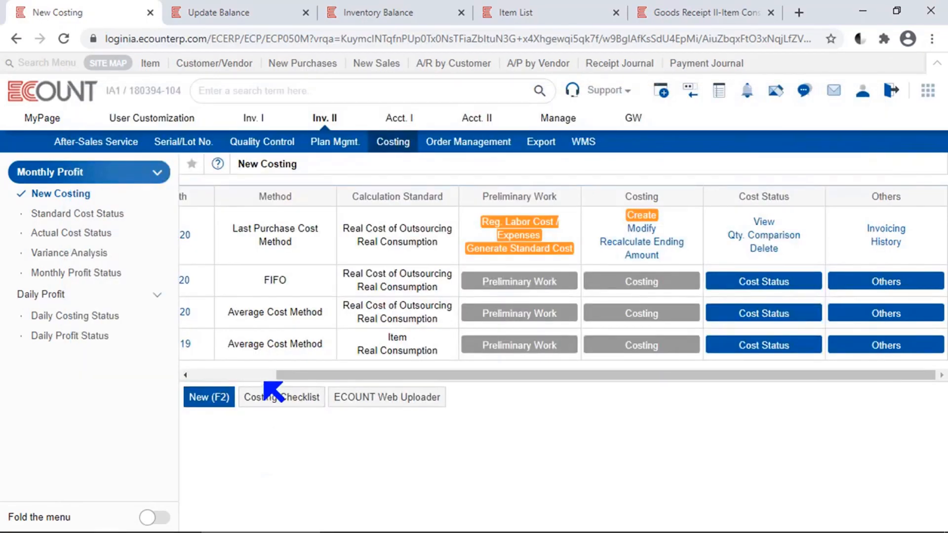
click(263, 379)
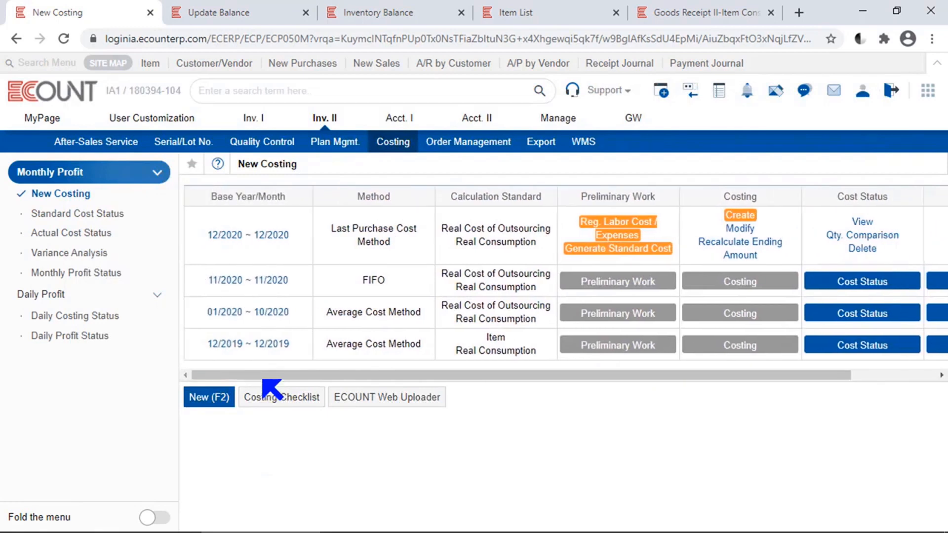